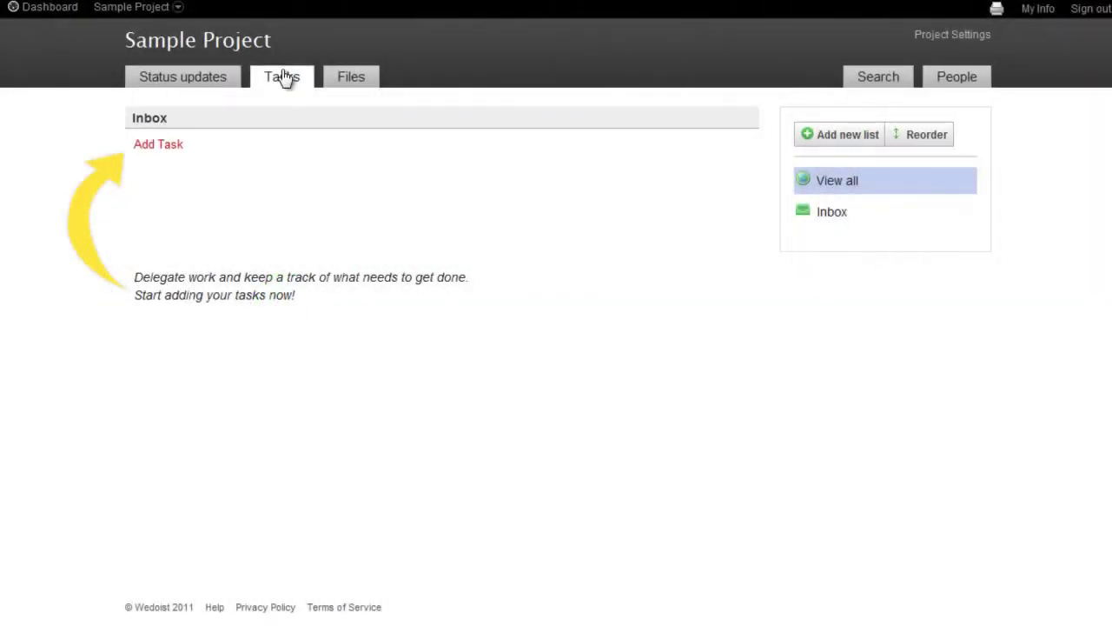
- Add the Inbox task 'preliminary budget' with a due date of June 15, 2011
left_click(166, 146)
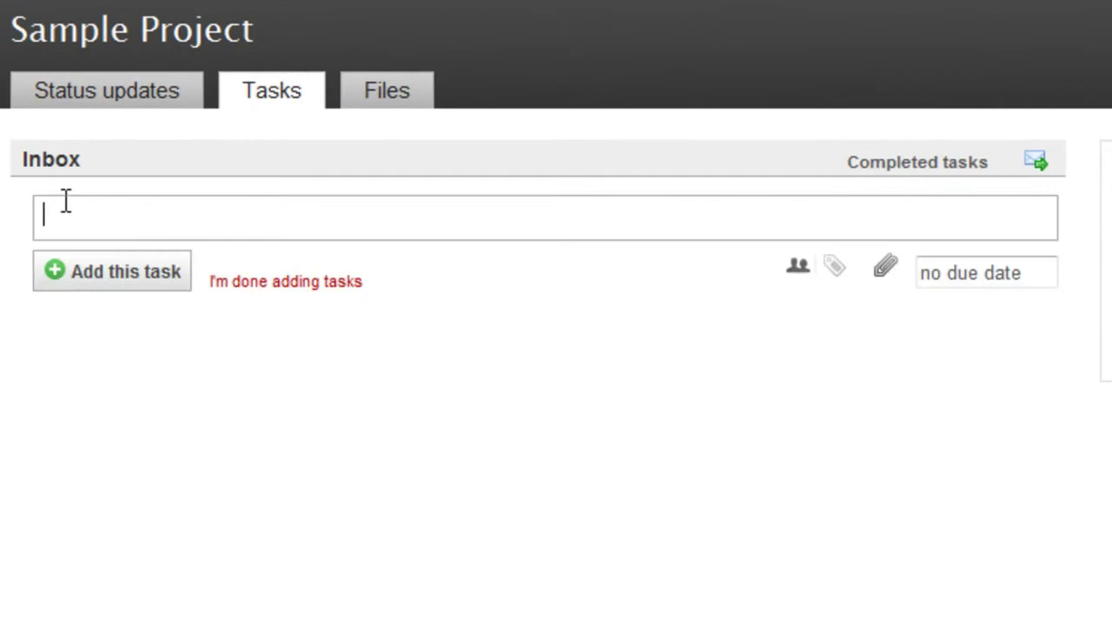
type("preliminary budg")
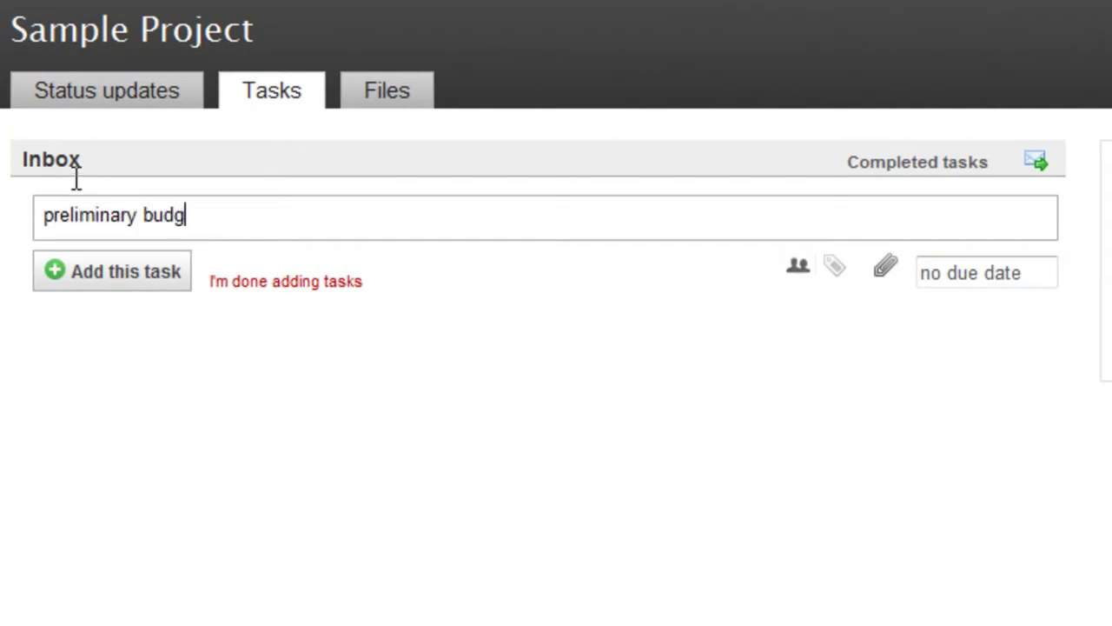
type("et")
left_click(986, 276)
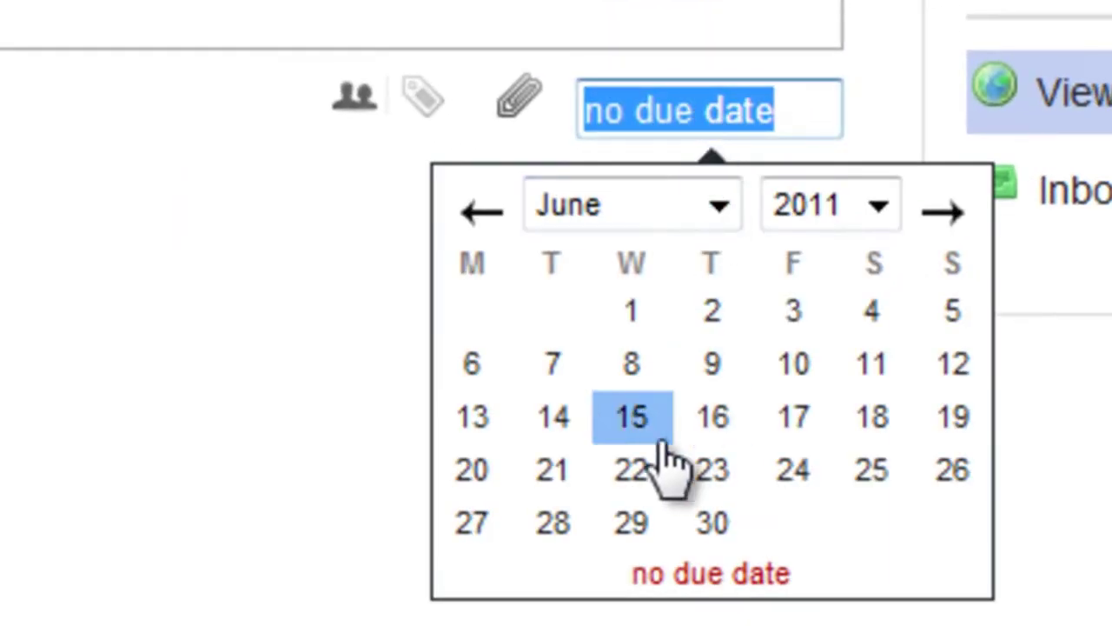
left_click(634, 426)
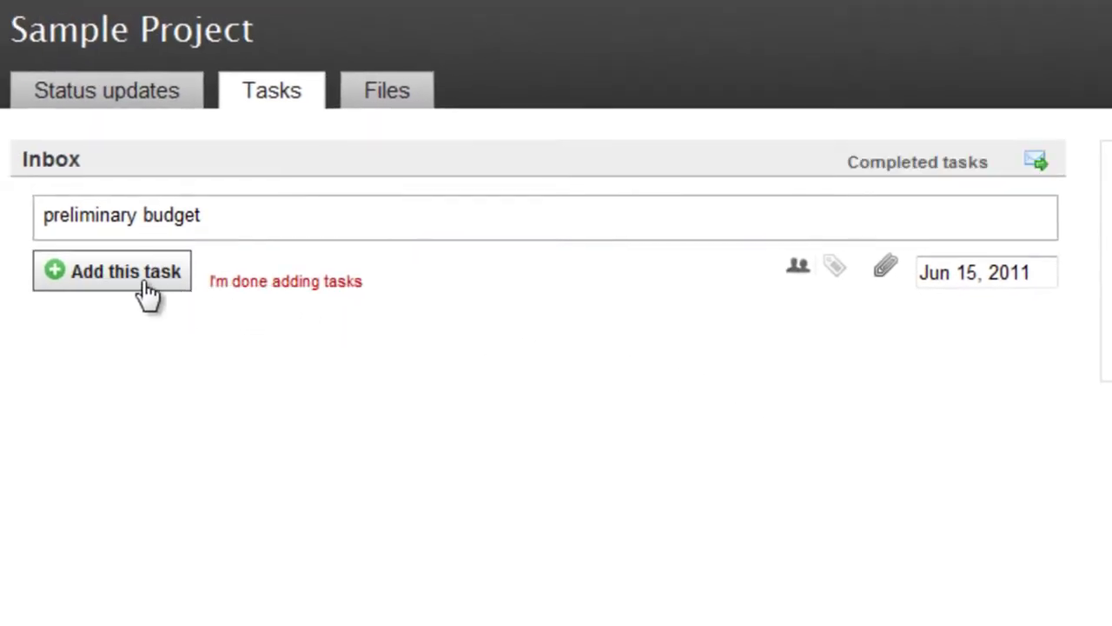
left_click(120, 272)
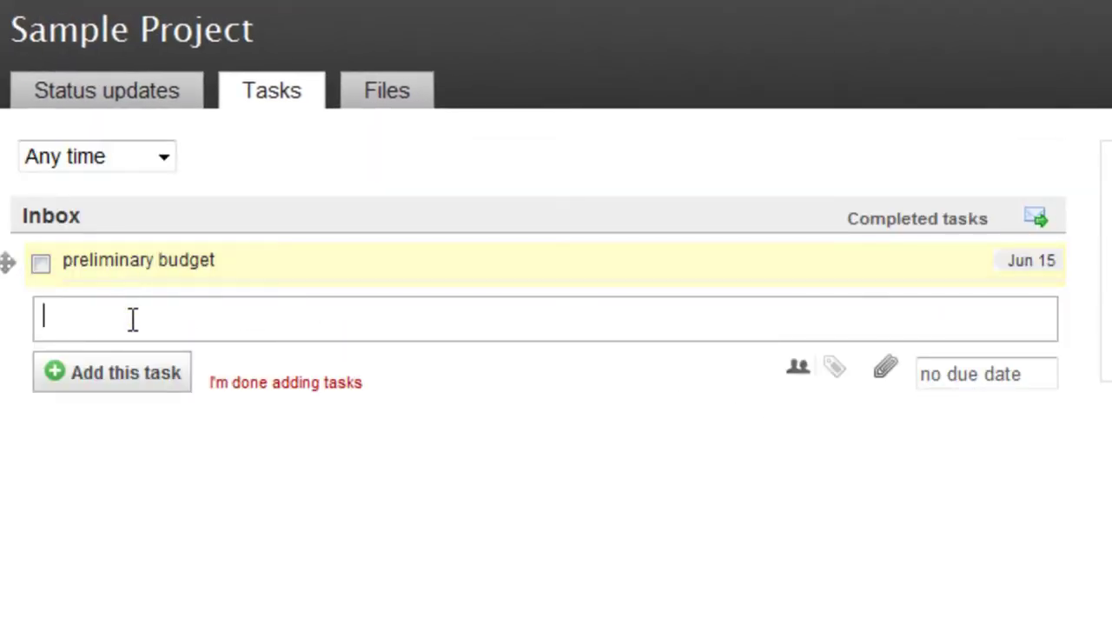
- Add conference call and site visit due tomorrow, ground breaking Aug 7, completion Sep 9, 2012
type("conference call")
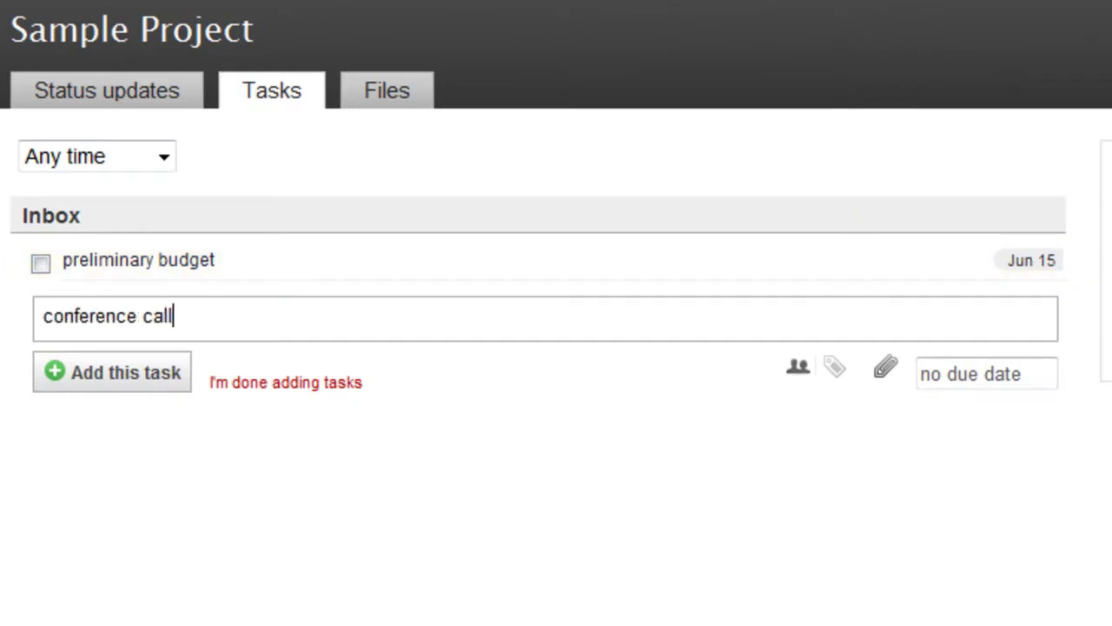
left_click(986, 373)
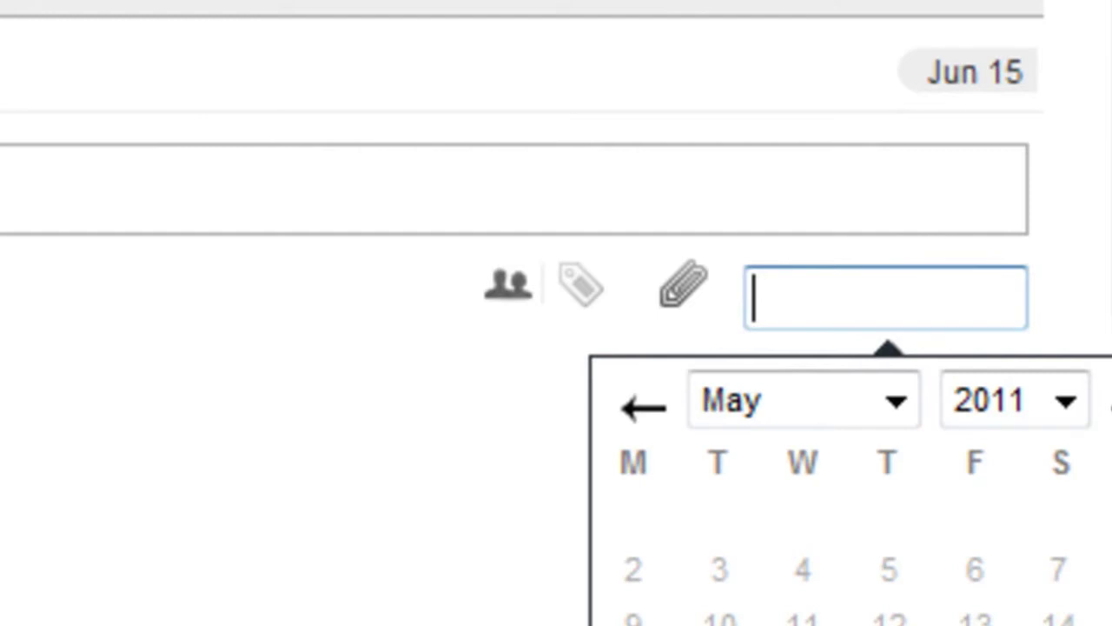
type("today")
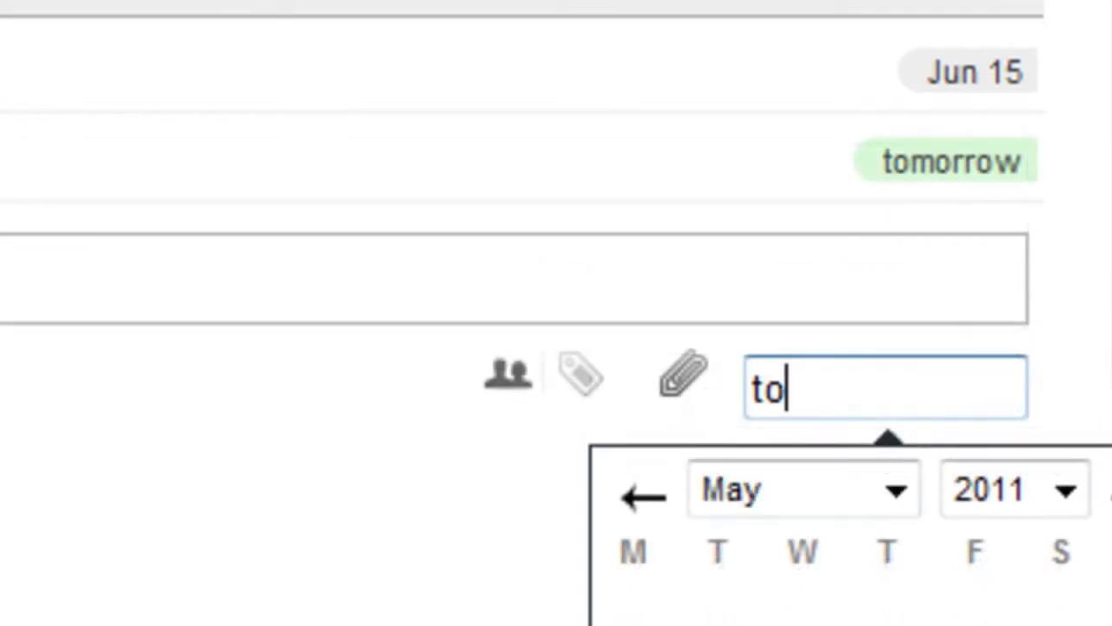
type("m")
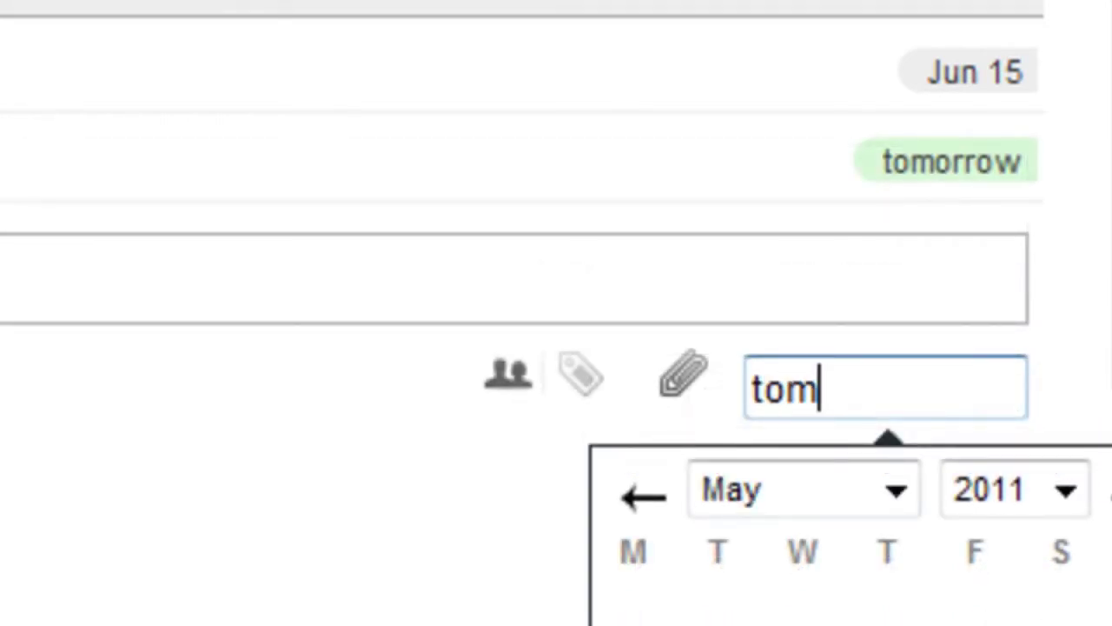
key("Return")
type("aug 7")
key("Return")
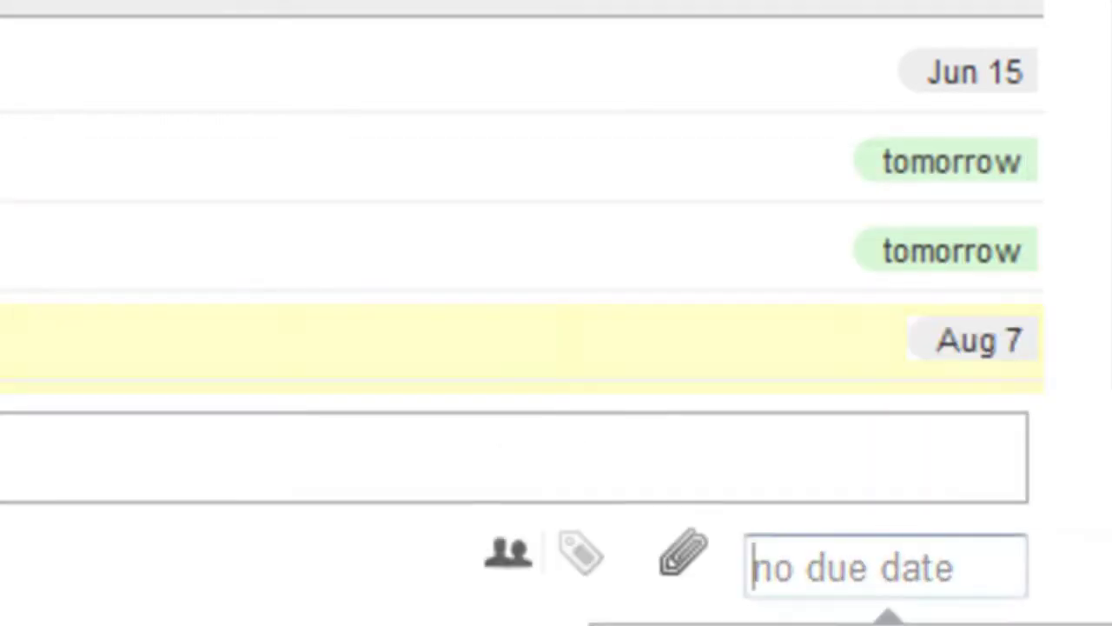
type("9 sep 2012")
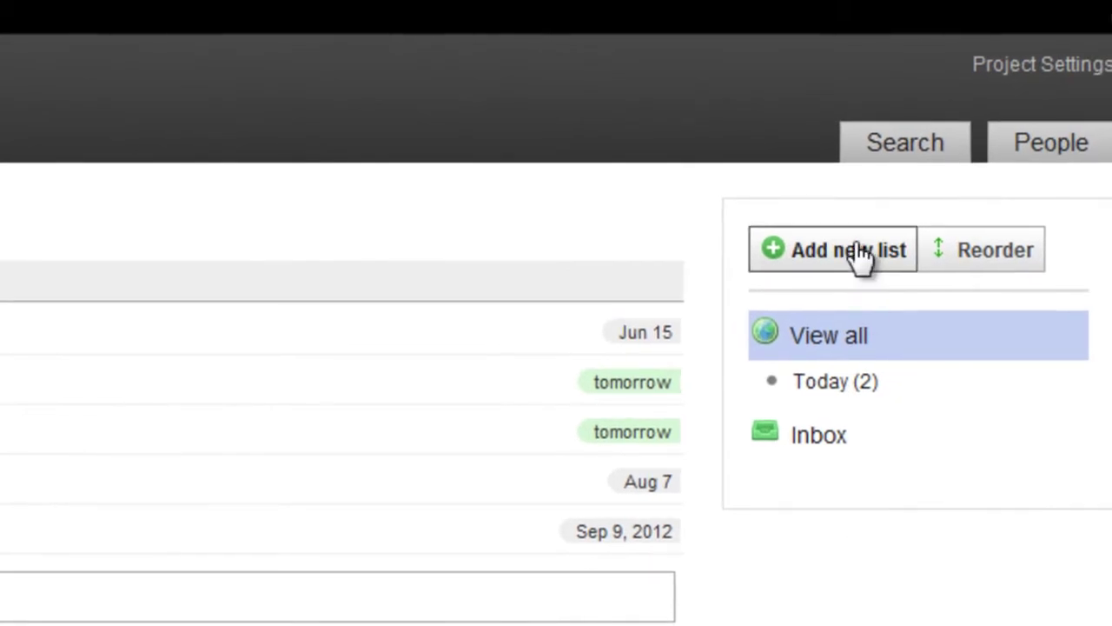
- Create a new task list named 'website'
left_click(860, 252)
type("website")
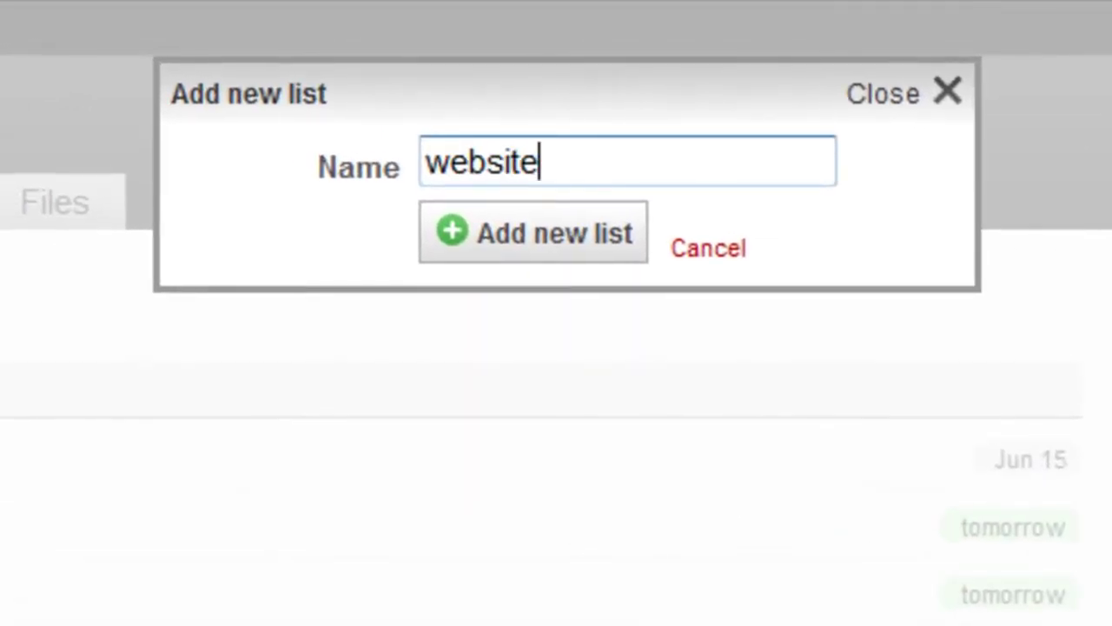
left_click(574, 252)
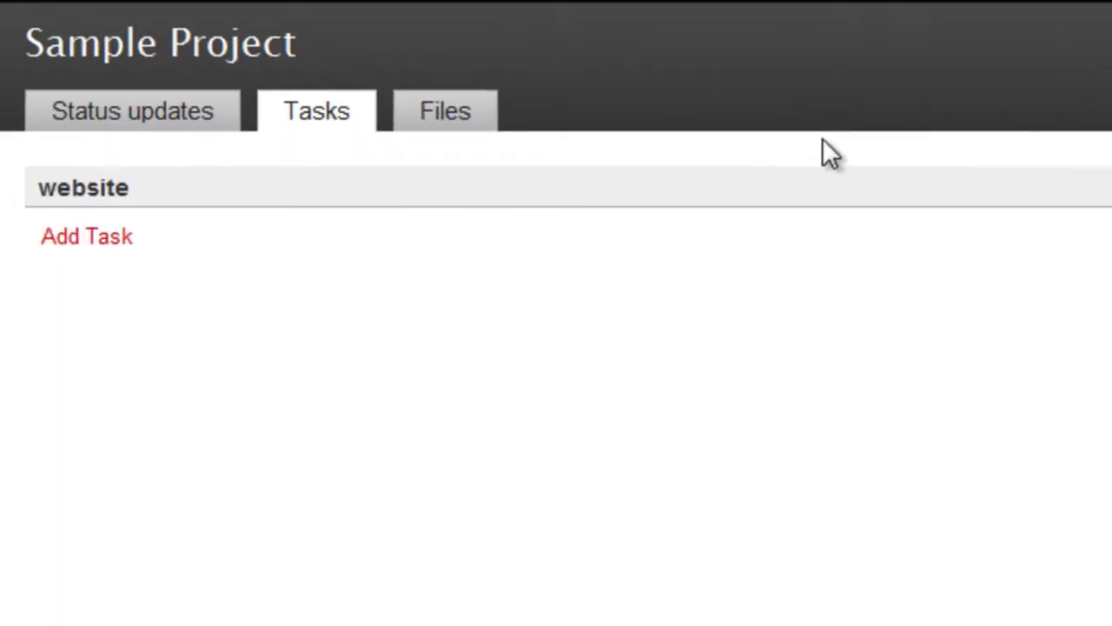
- Start the task 'write copy for site' in the website list, moving on to its due date
left_click(109, 236)
type("write copy for site")
key("Tab")
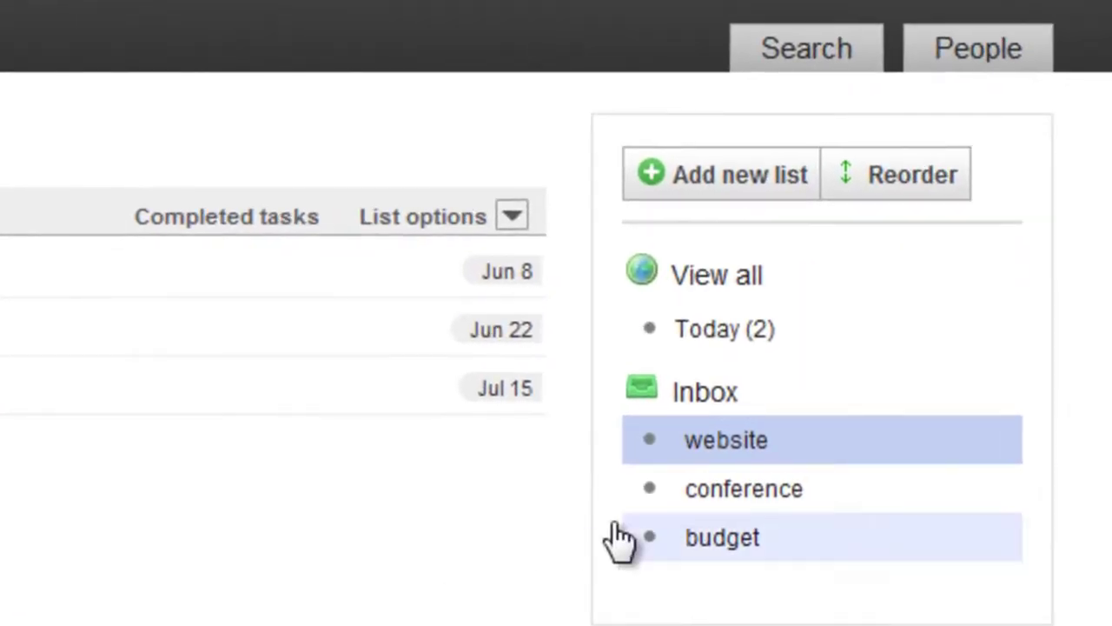
- Show all lists and reorder them so budget is first, ahead of website and conference
left_click(761, 474)
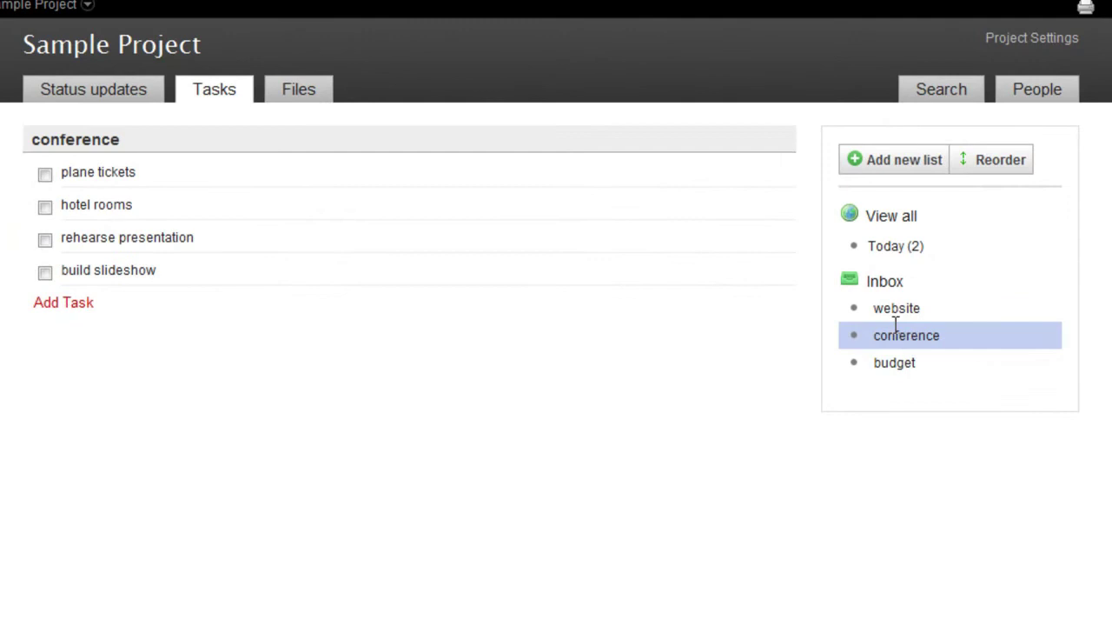
left_click(884, 230)
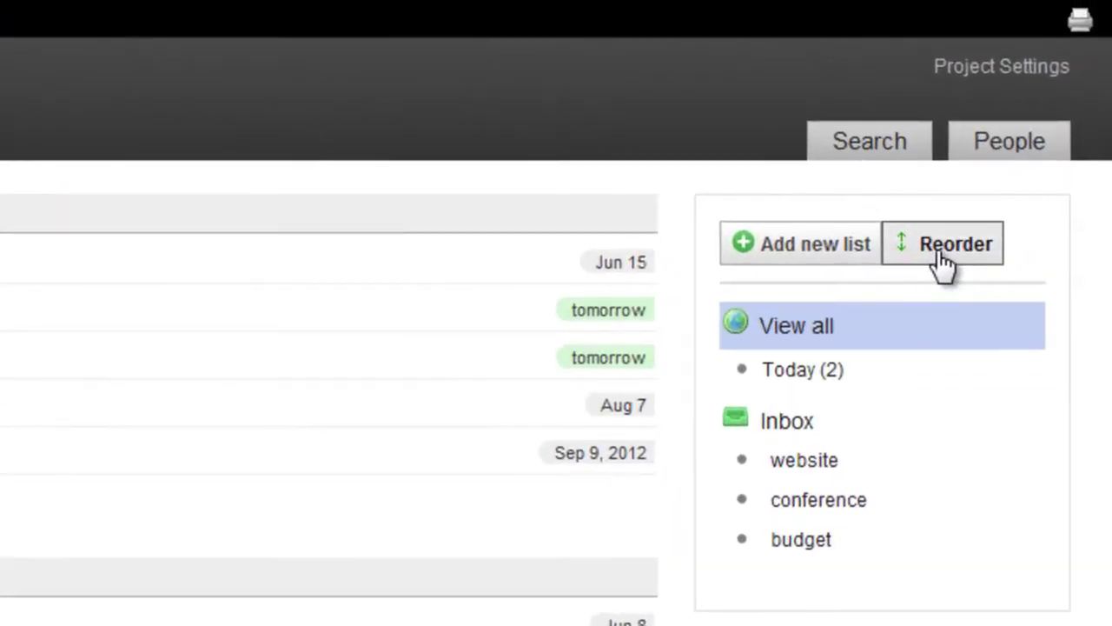
left_click(942, 252)
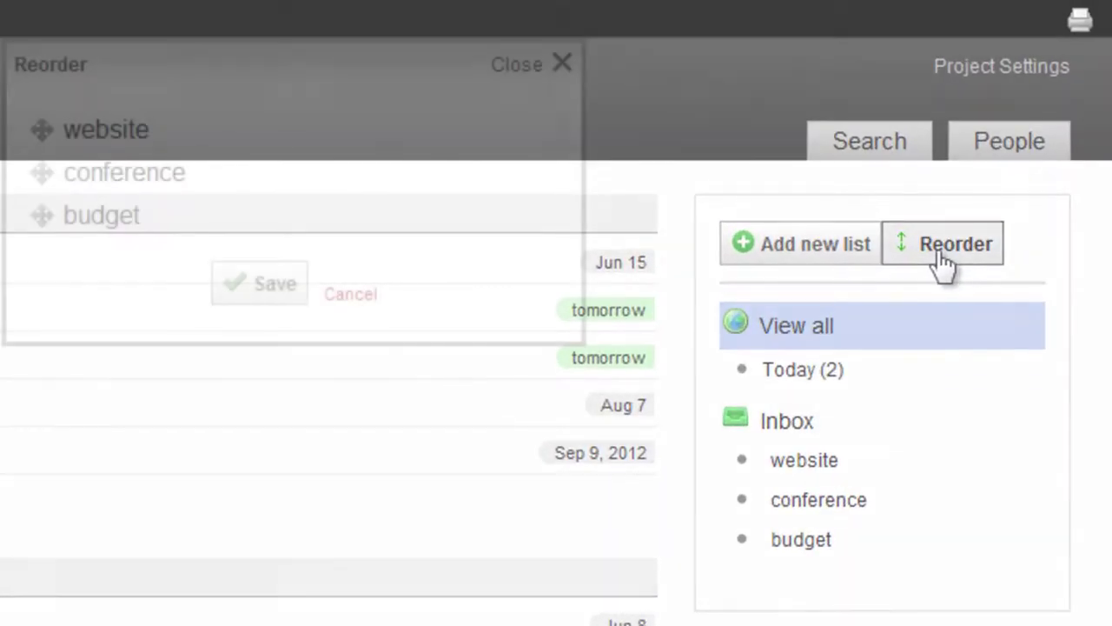
left_click_drag(157, 231, 112, 149)
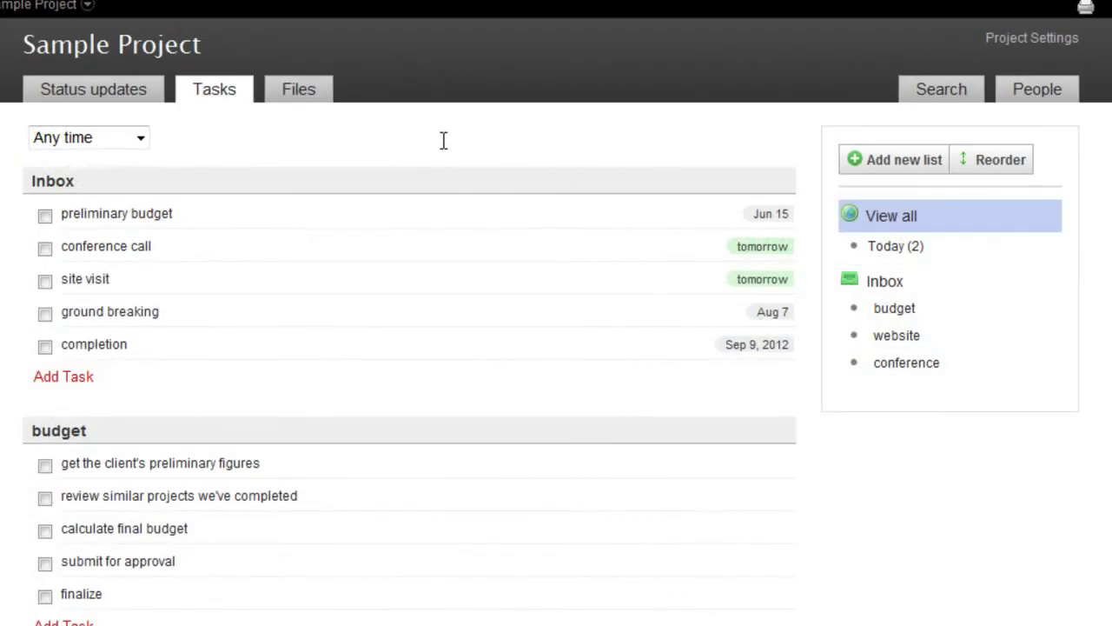
- Drag preliminary budget from the Inbox into the budget list, below get the client's preliminary figures
mouse_move(116, 211)
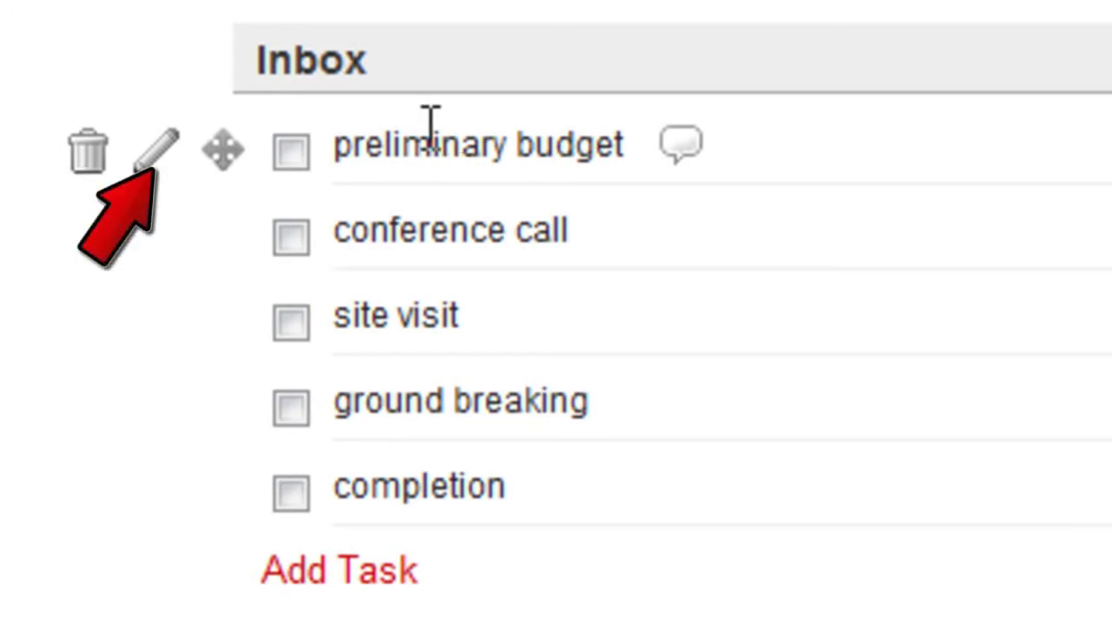
left_click_drag(228, 154, 219, 532)
left_click_drag(221, 485, 194, 625)
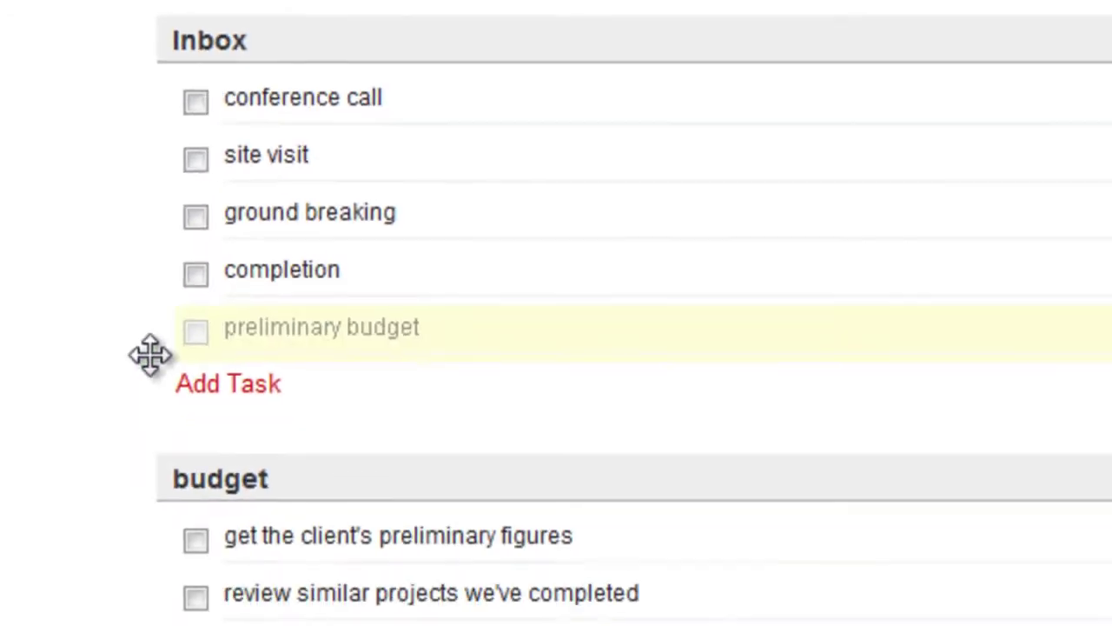
left_click_drag(100, 394, 100, 410)
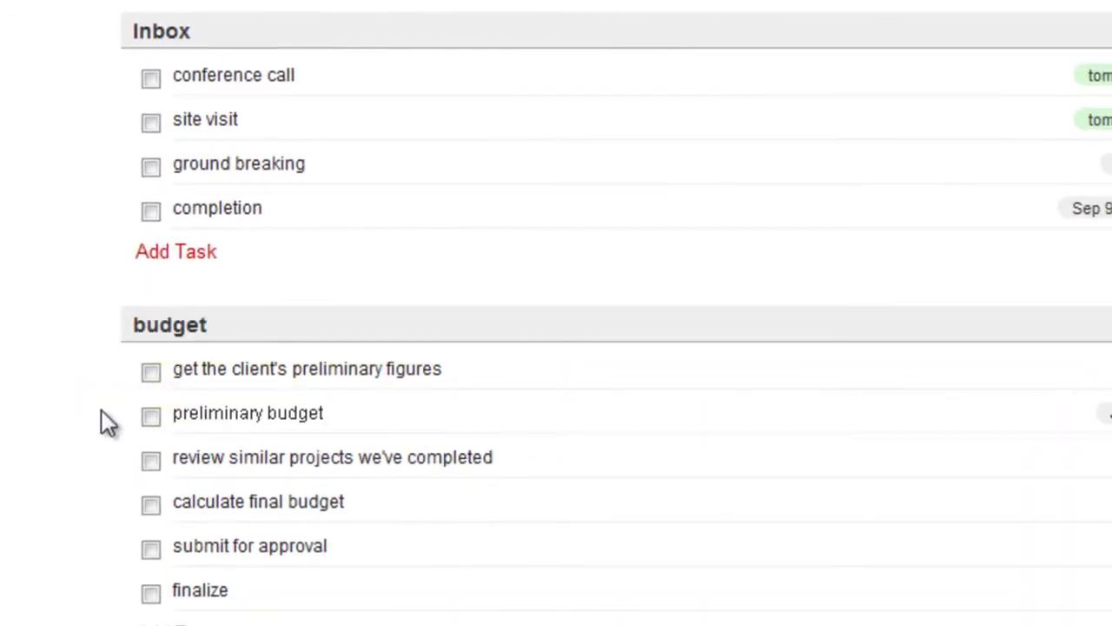
mouse_move(281, 409)
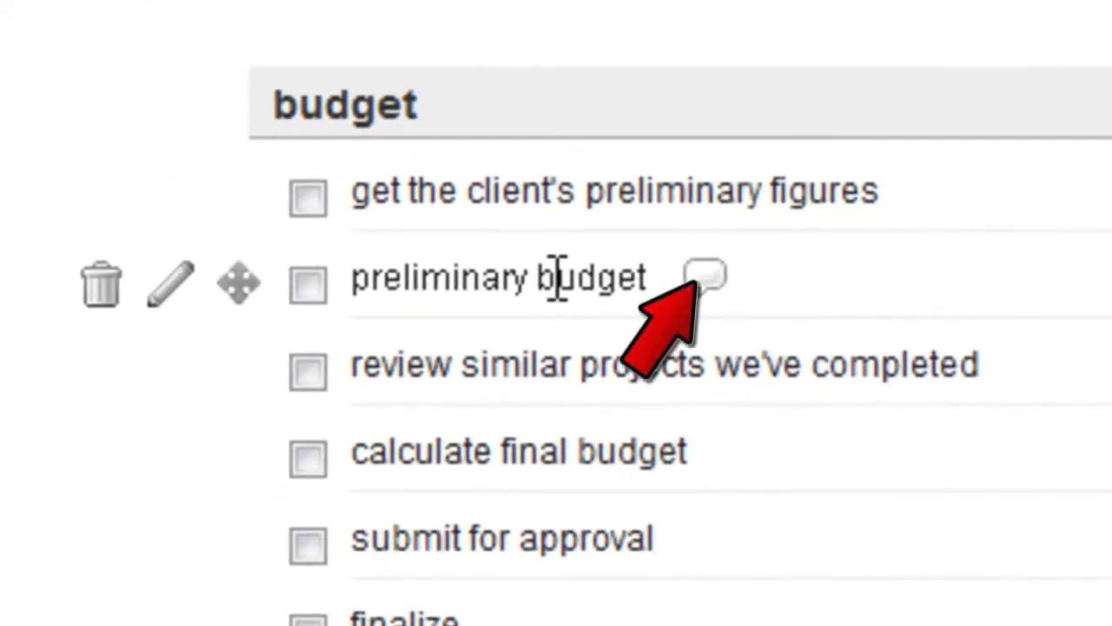
- Reply 'Sure do. I'll send them over ASAP.' in preliminary budget's comment thread
left_click(702, 279)
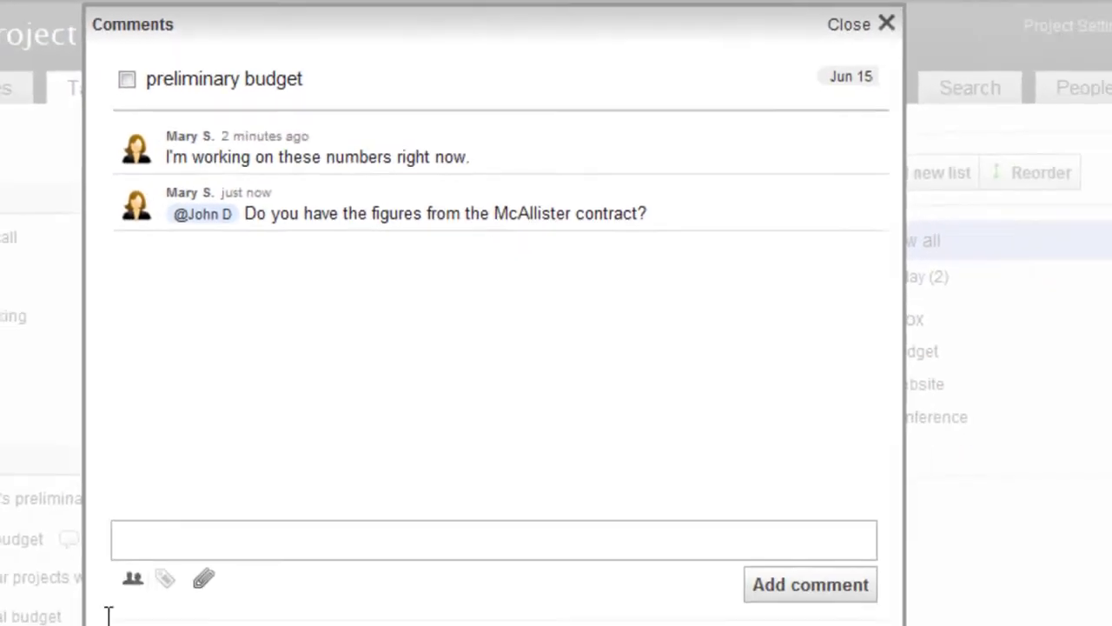
type("Sure do.  I'll send them over ASAP.")
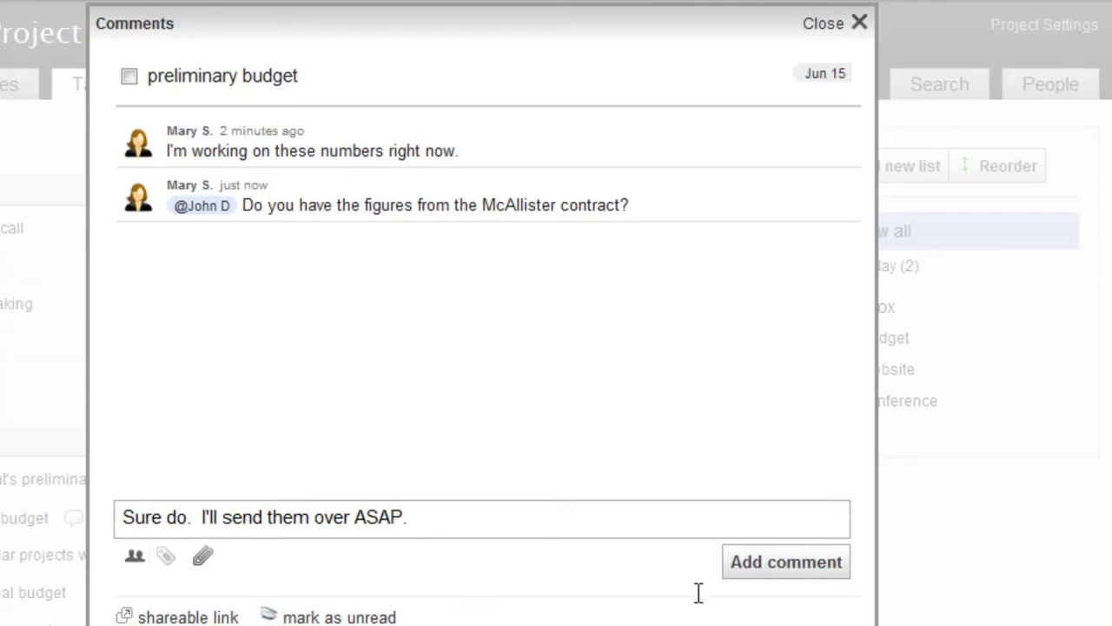
left_click(770, 576)
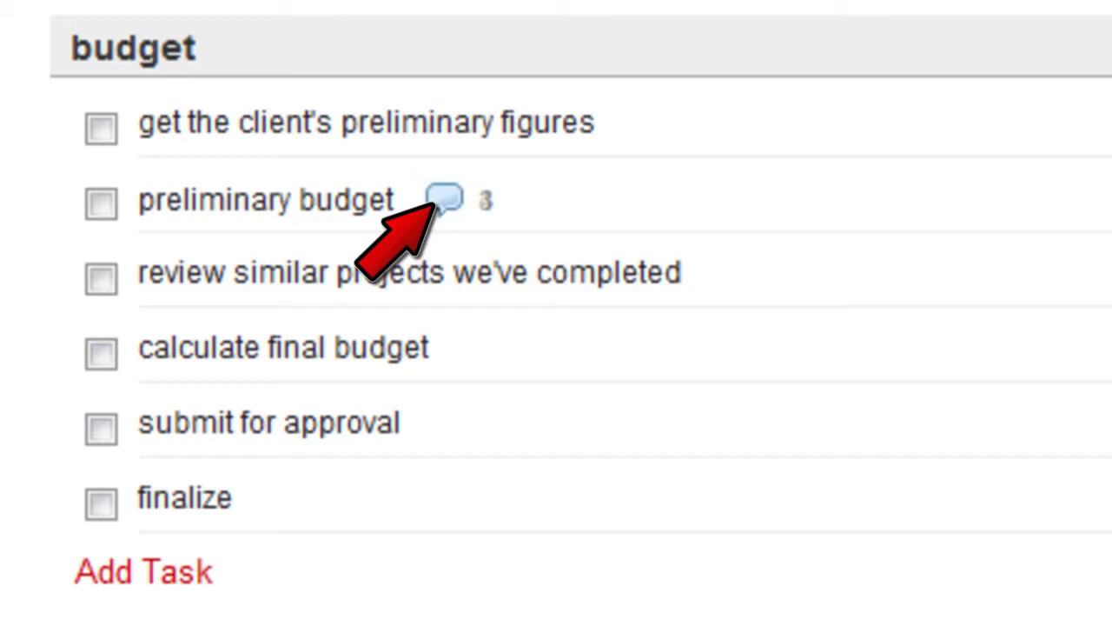
- Complete get the client's preliminary figures, then reopen it from the budget list's Completed tasks
left_click(99, 126)
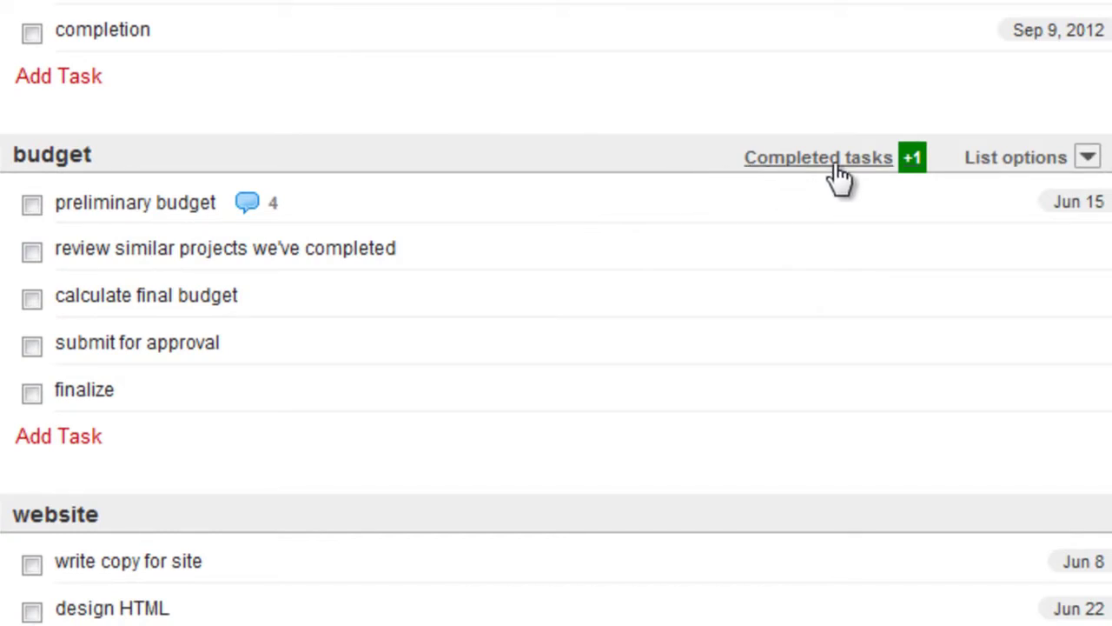
left_click(838, 174)
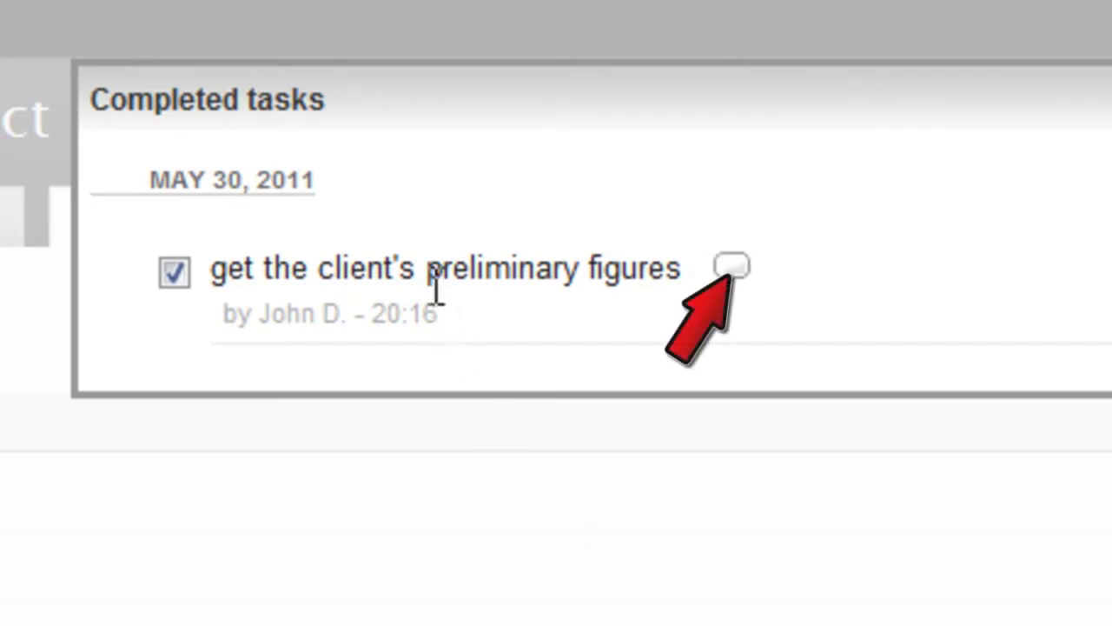
left_click(174, 272)
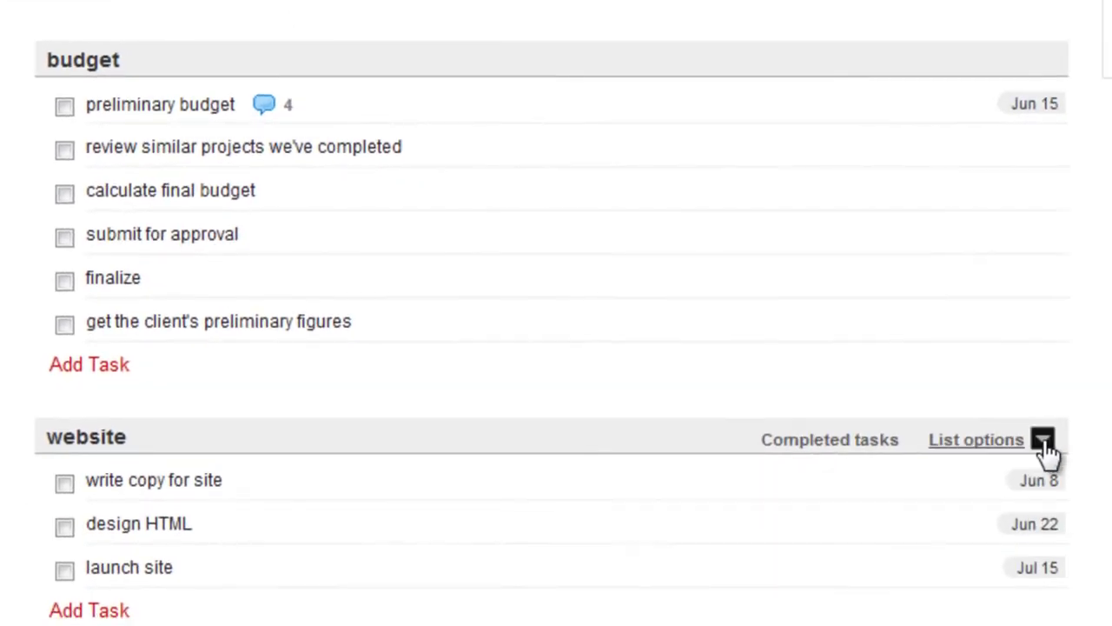
- Archive the website list, then open it from Archived lists and unarchive it
left_click(1043, 443)
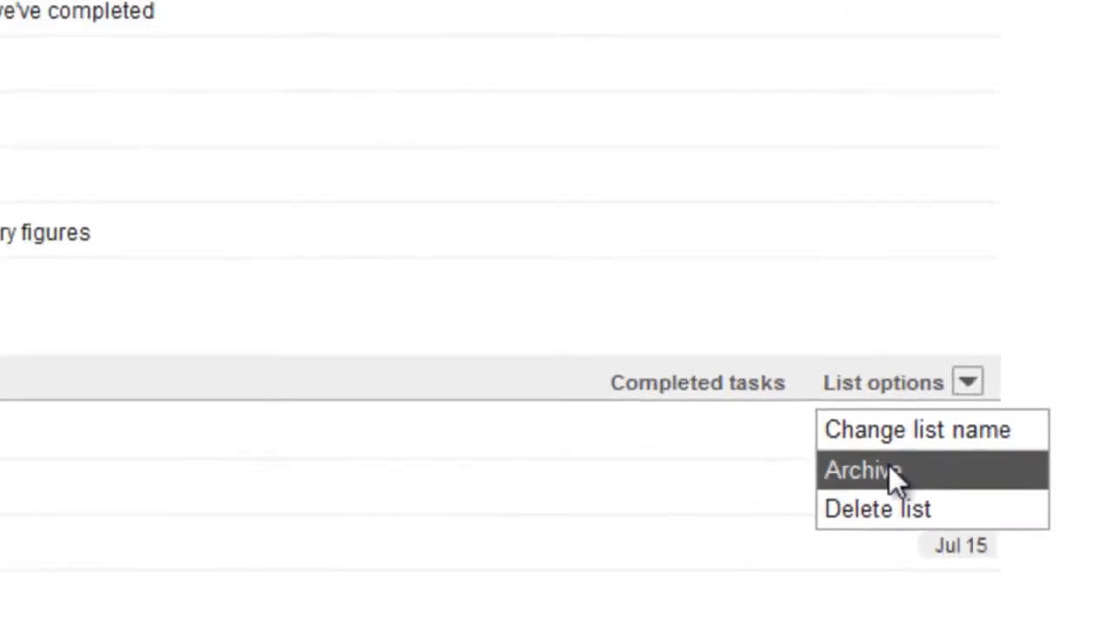
left_click(889, 470)
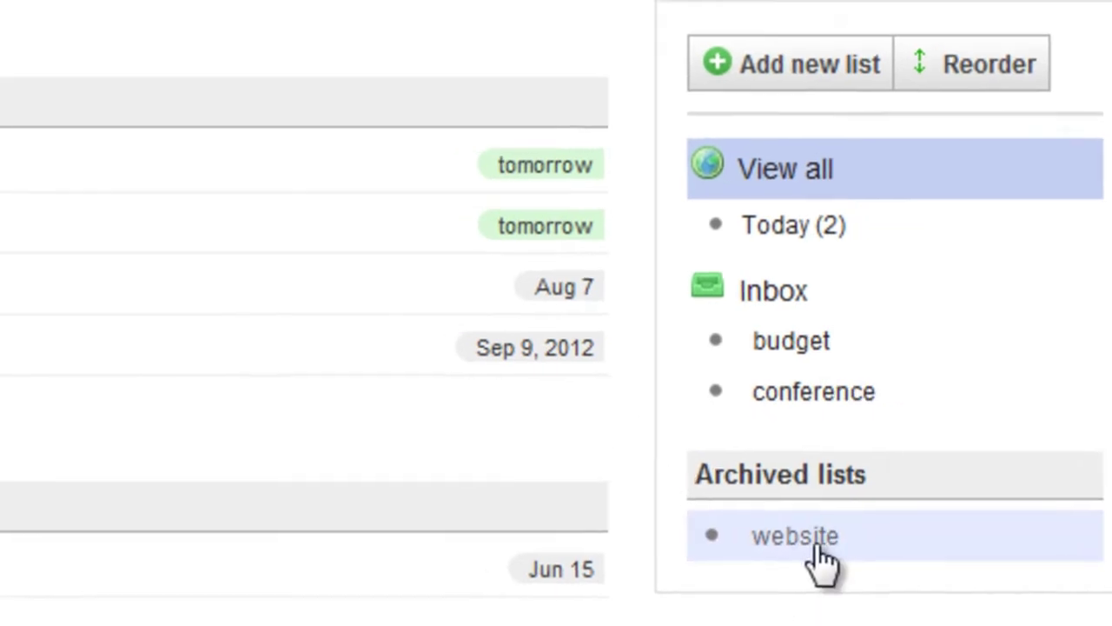
left_click(794, 563)
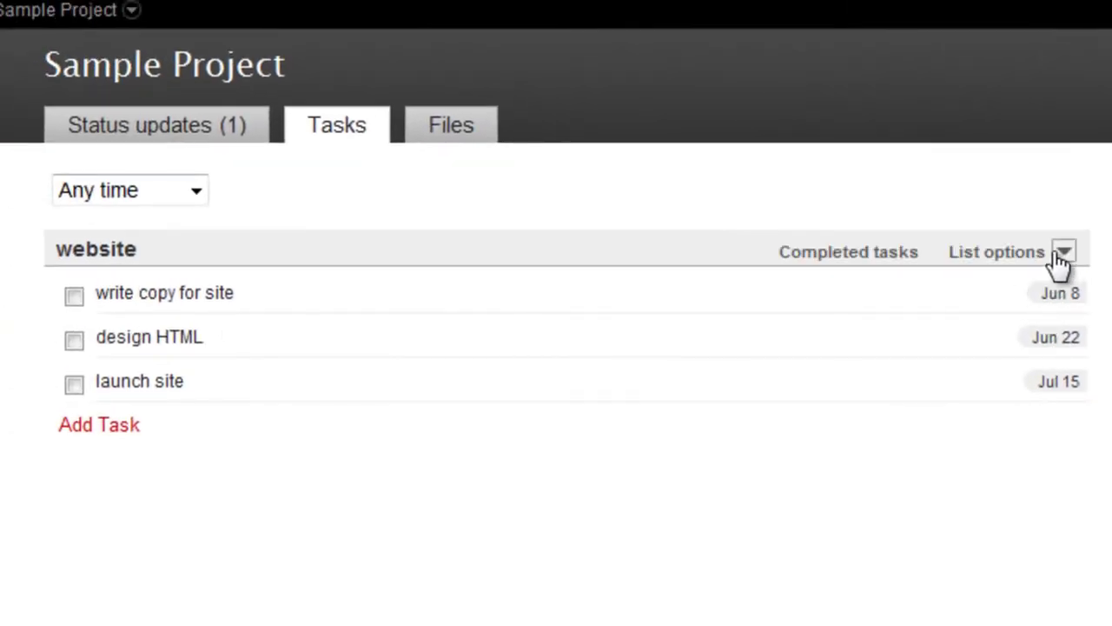
left_click(1064, 254)
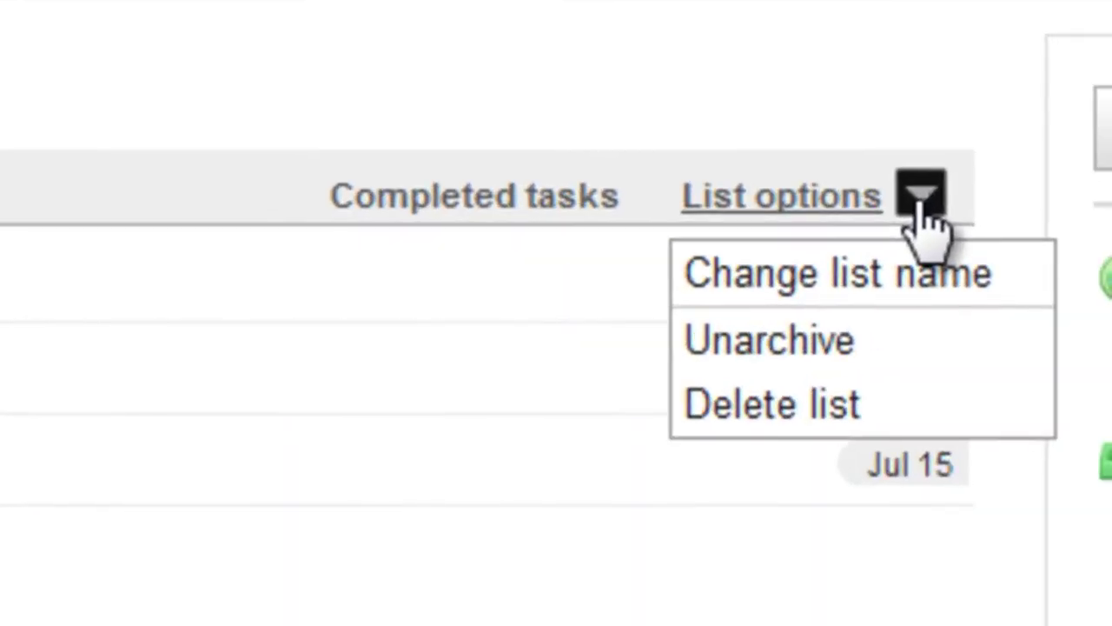
left_click(851, 342)
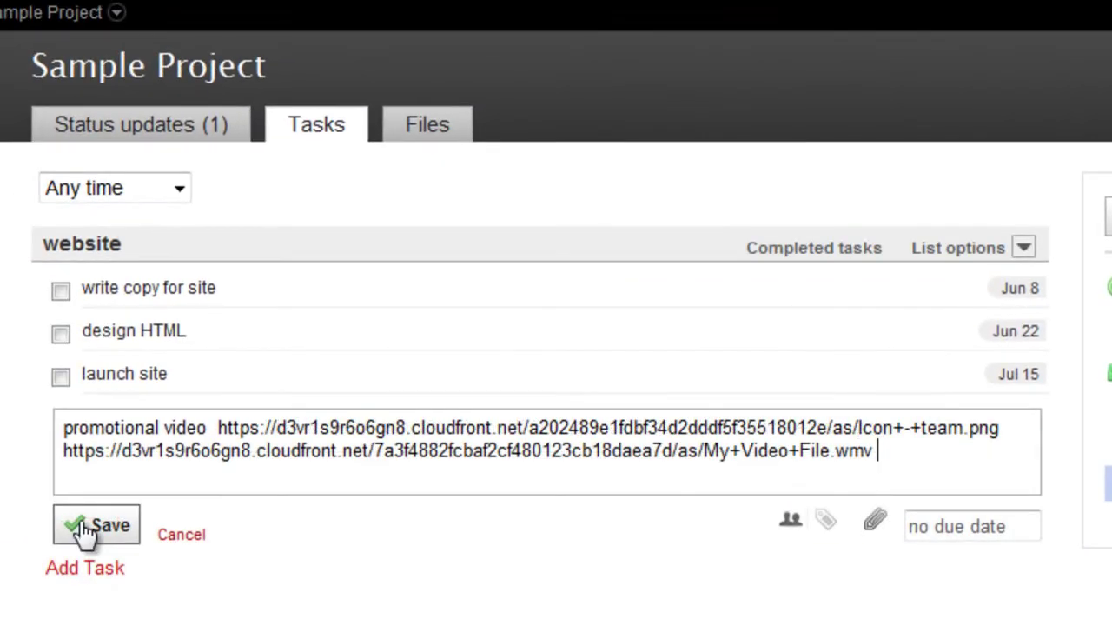
- Save the promotional video task with its image and My Video File.wmv attachments
left_click(96, 526)
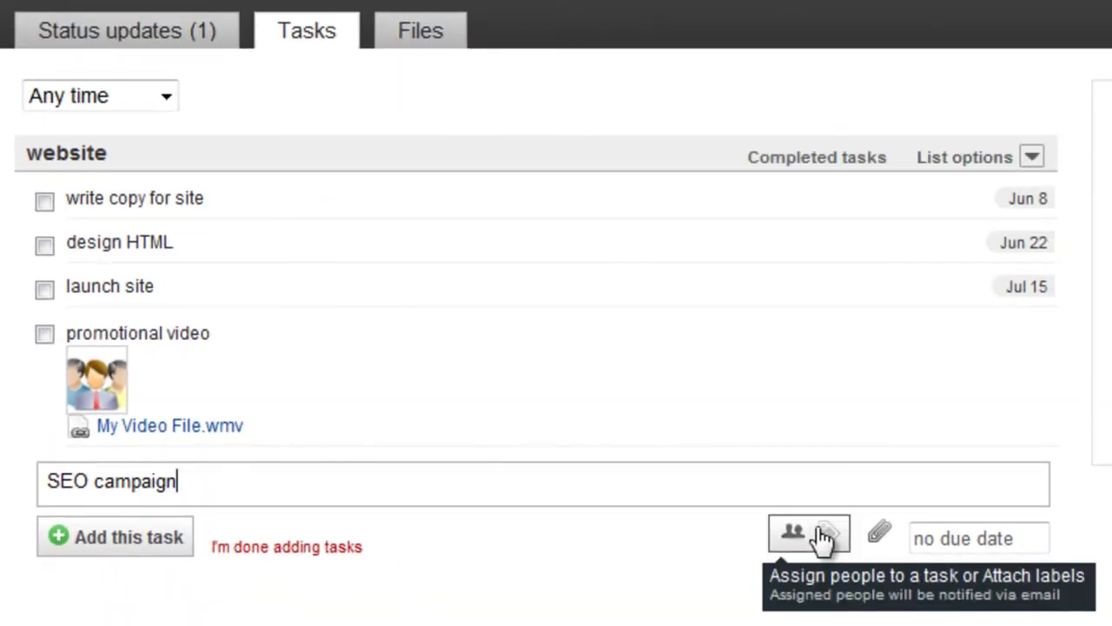
- Tag 'price web hosting options' with budget, then create a custom 'website' label and tag it too
left_click(821, 537)
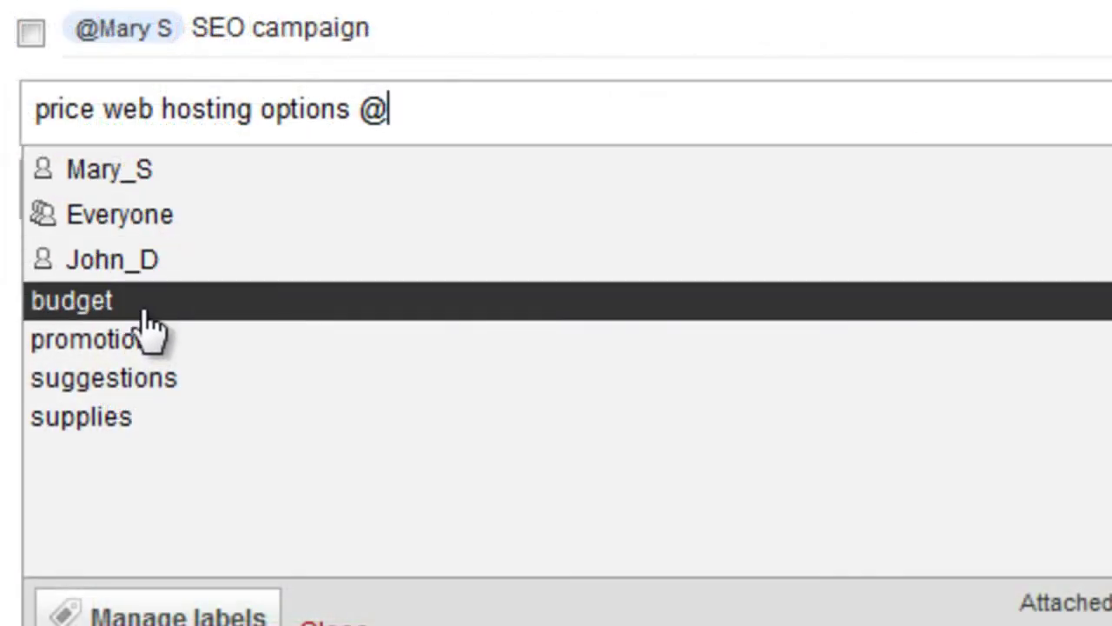
left_click(144, 311)
type("@web")
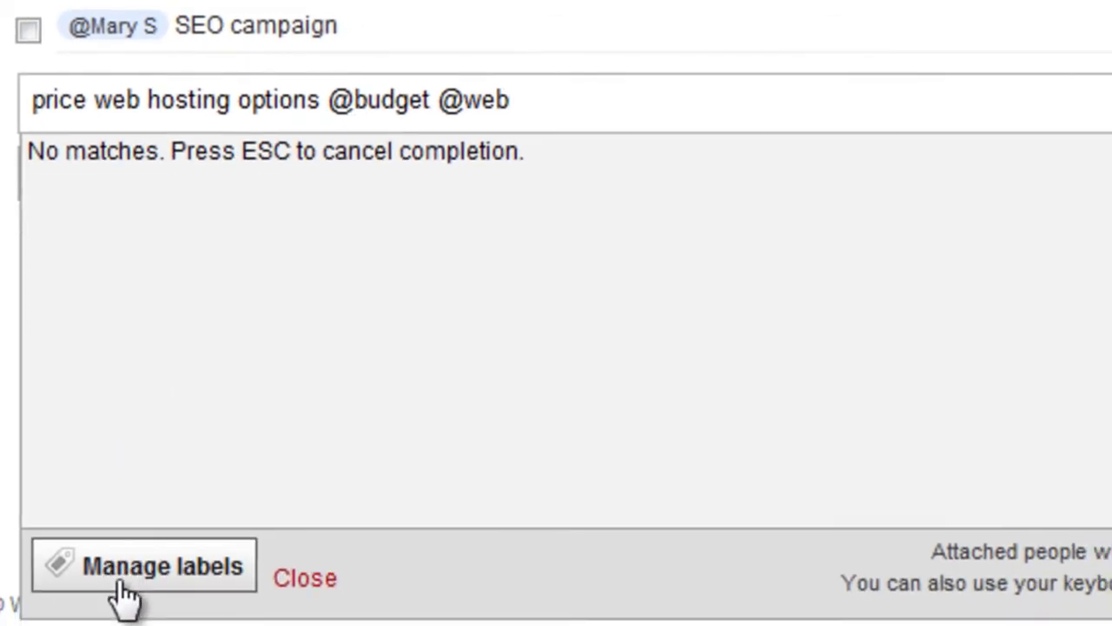
left_click(121, 581)
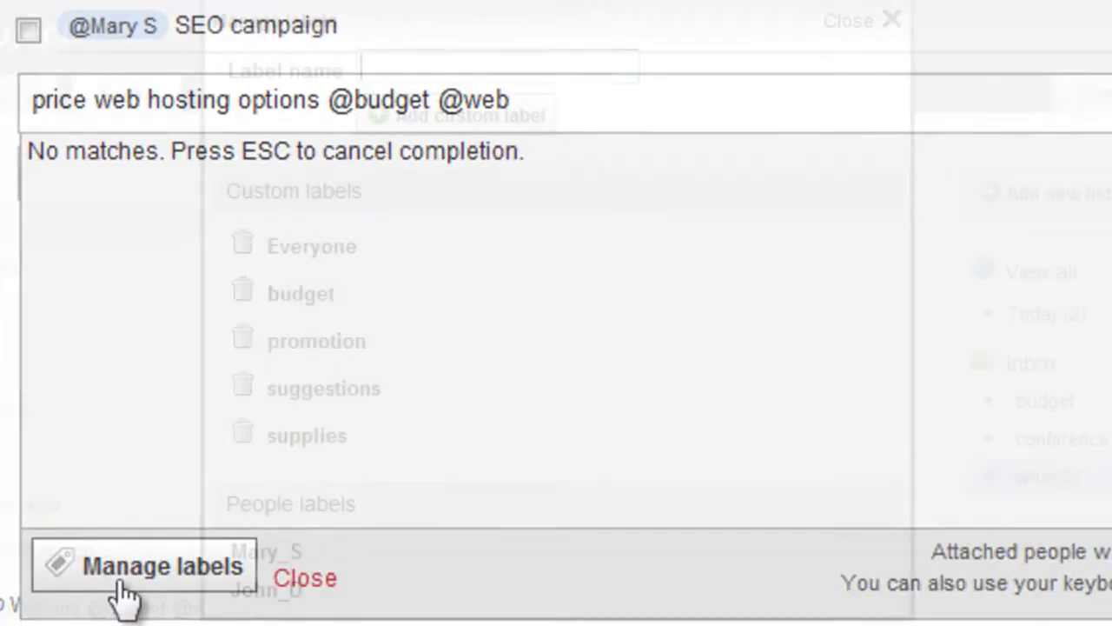
type("website")
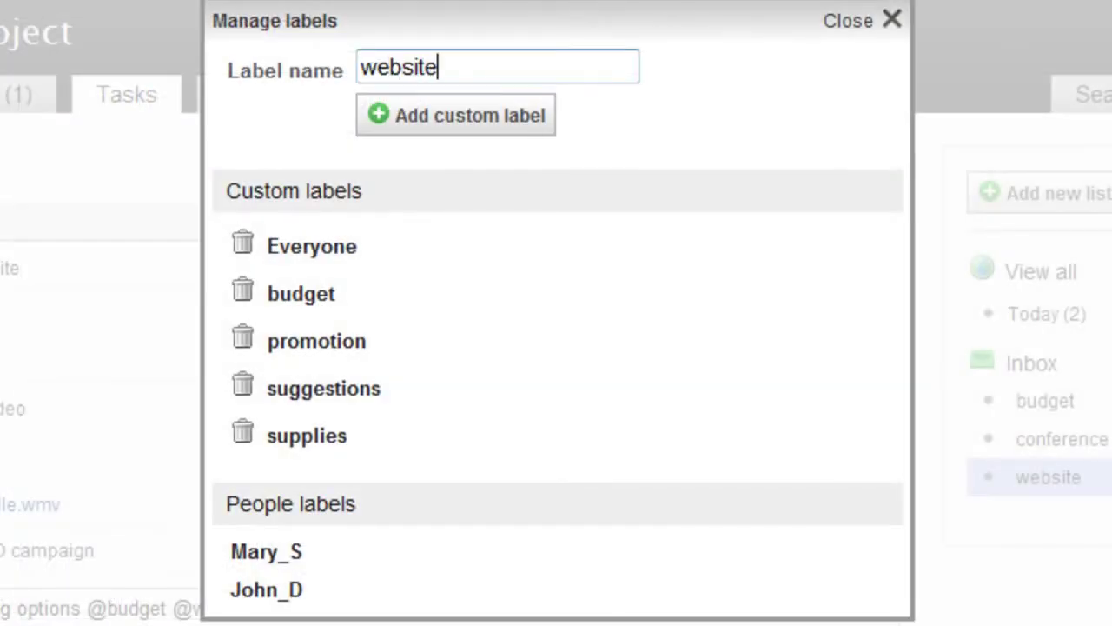
left_click(460, 114)
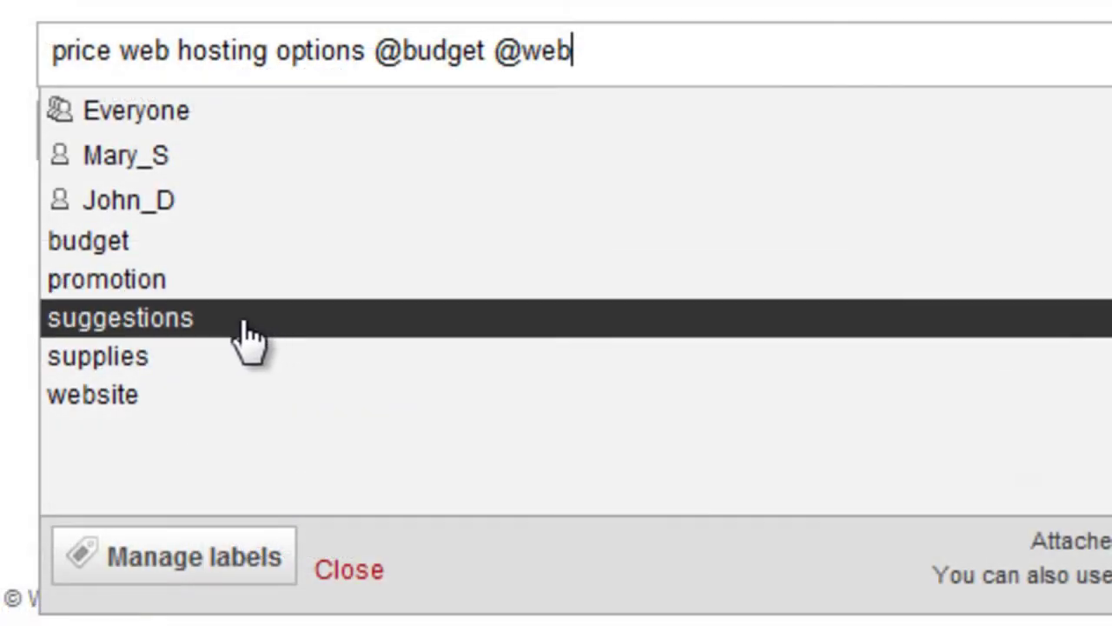
left_click(205, 404)
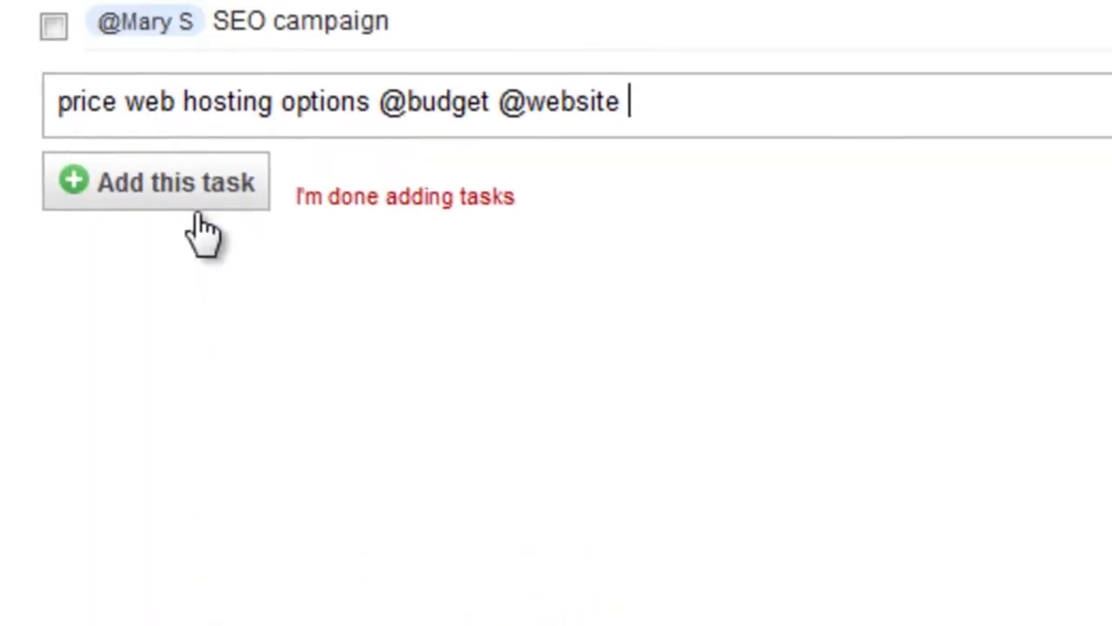
- Save the 'price web hosting options' task and filter the task list to one team member
left_click(187, 152)
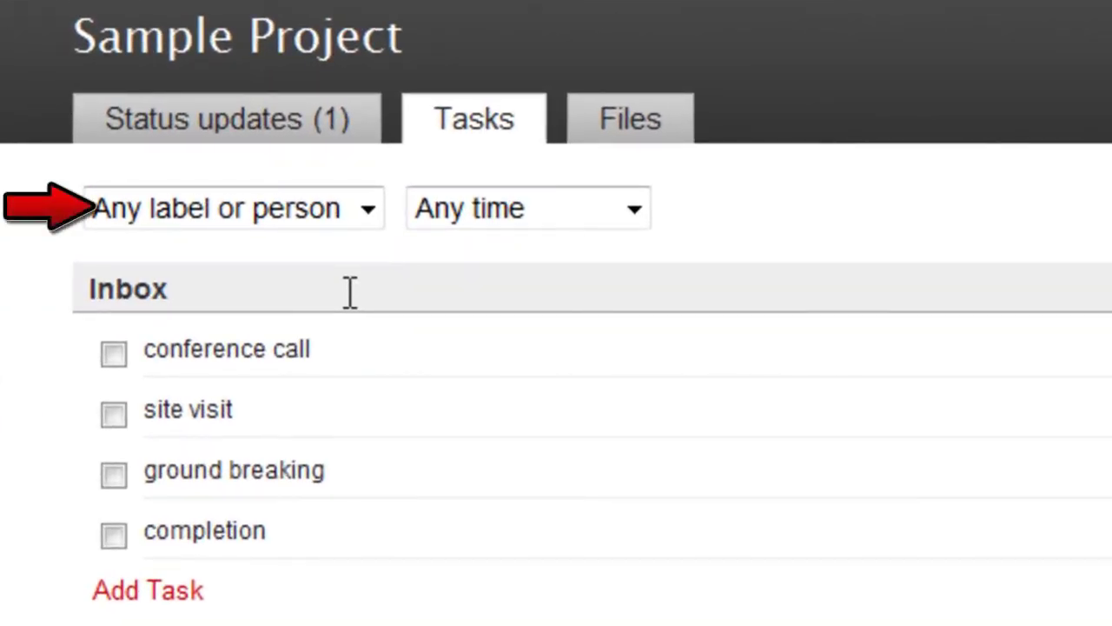
left_click(366, 211)
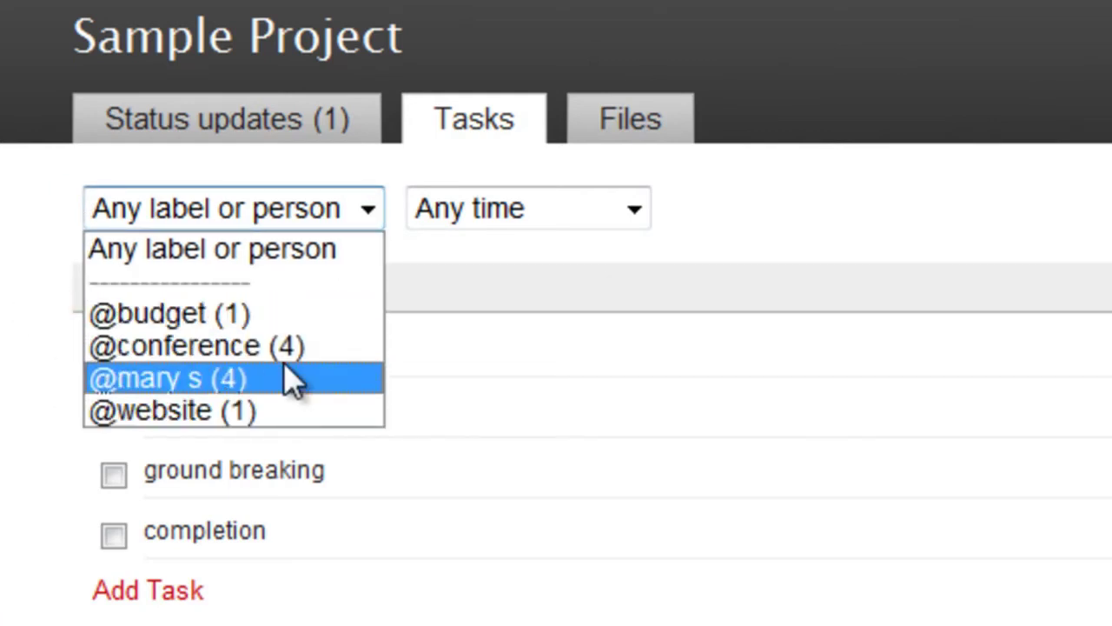
left_click(291, 378)
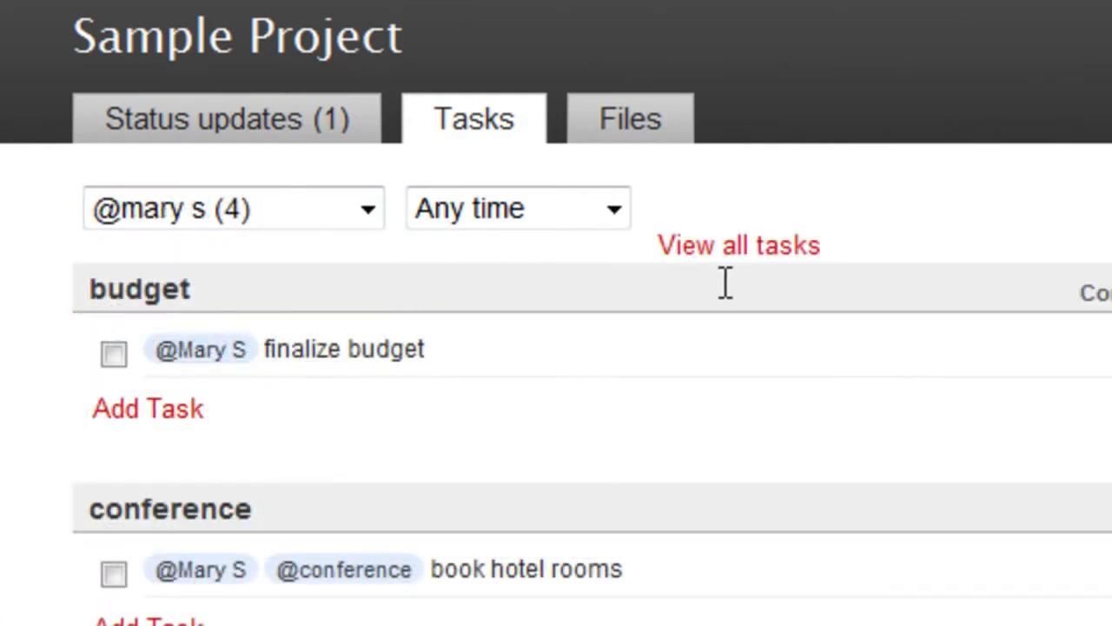
- Clear the person filter, then show only the tasks due Today
left_click(739, 248)
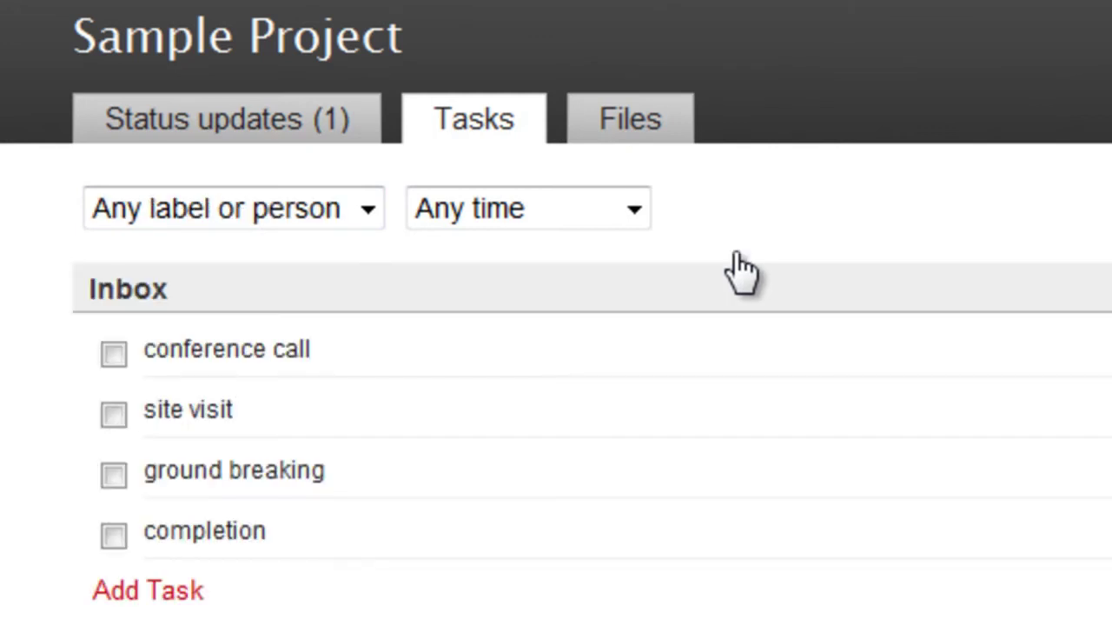
left_click(614, 213)
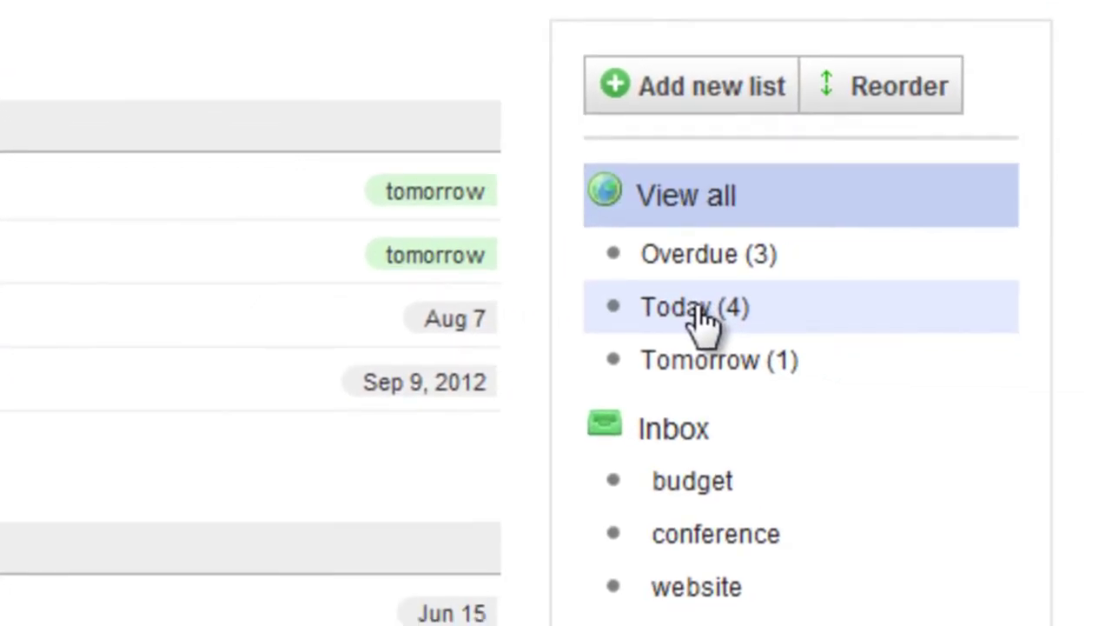
left_click(699, 309)
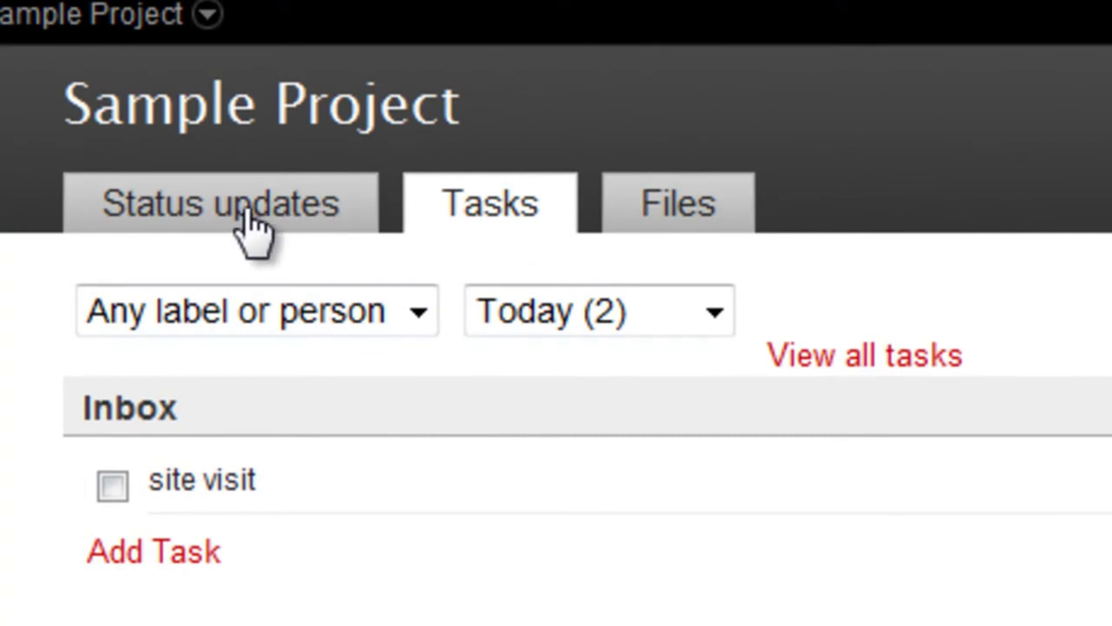
- In Status updates, filter the All Updates feed to Added tasks, then to Completed tasks
left_click(248, 214)
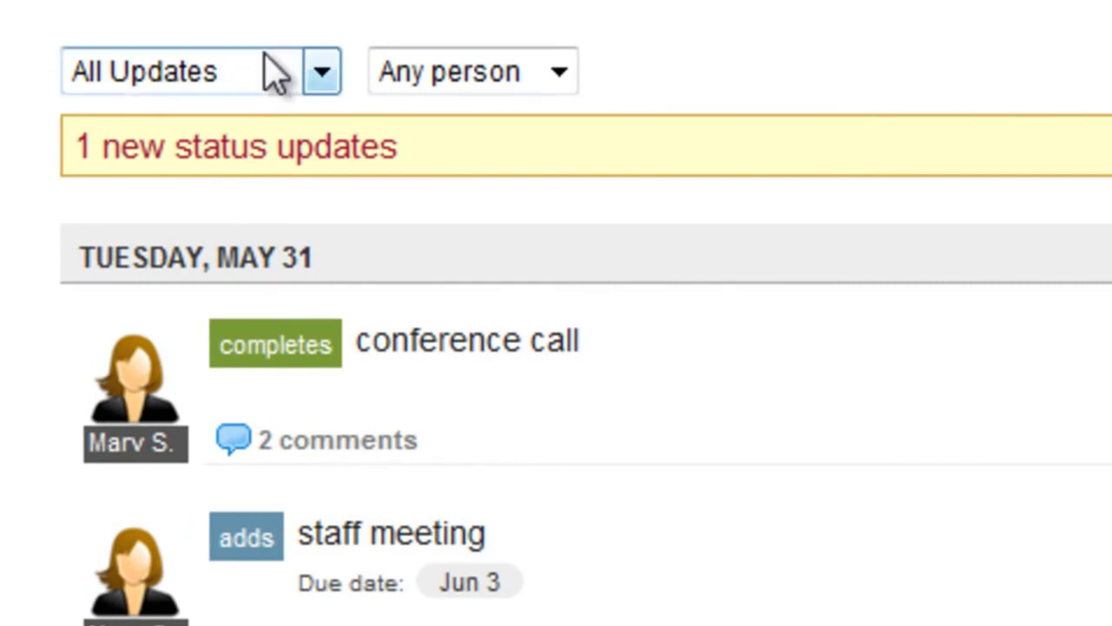
left_click(320, 76)
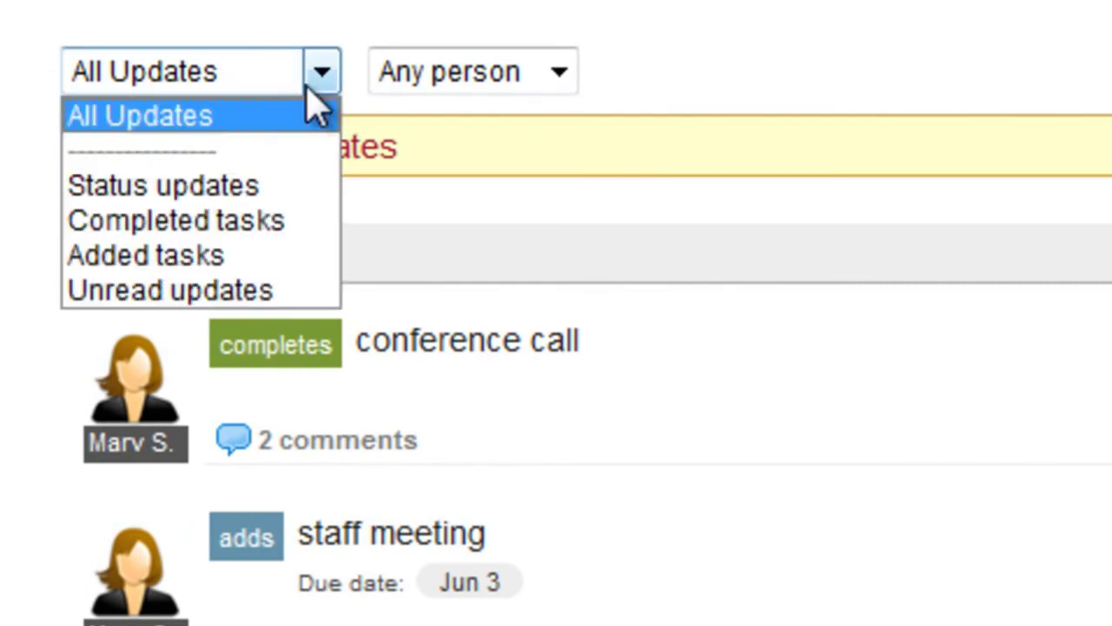
left_click(258, 261)
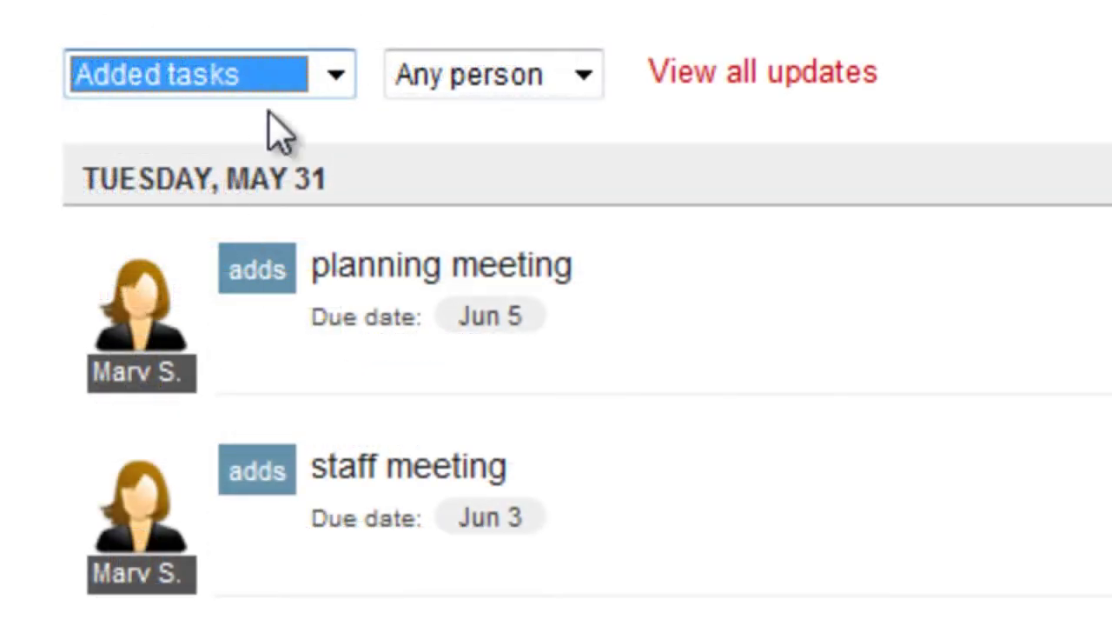
left_click(321, 73)
left_click(273, 227)
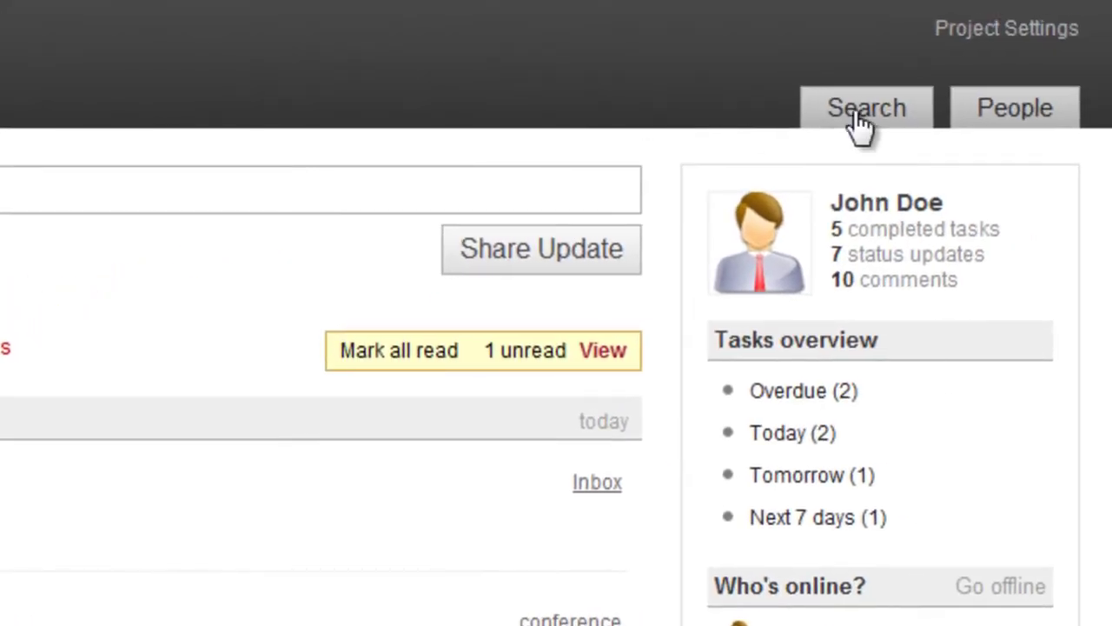
- Search the project for 'seo'
left_click(861, 120)
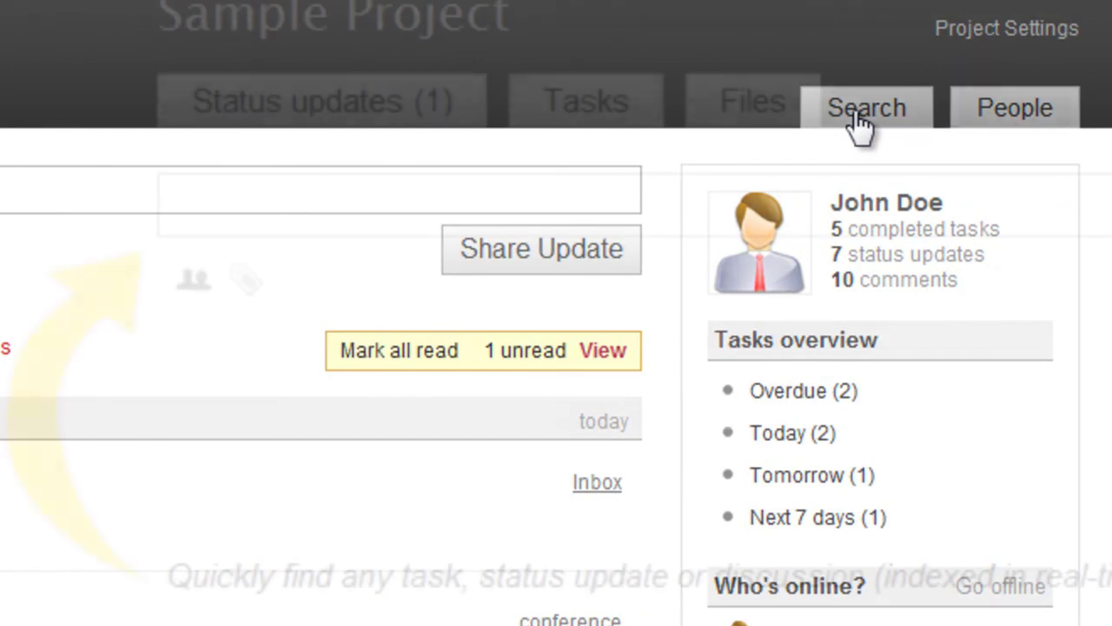
type("seo")
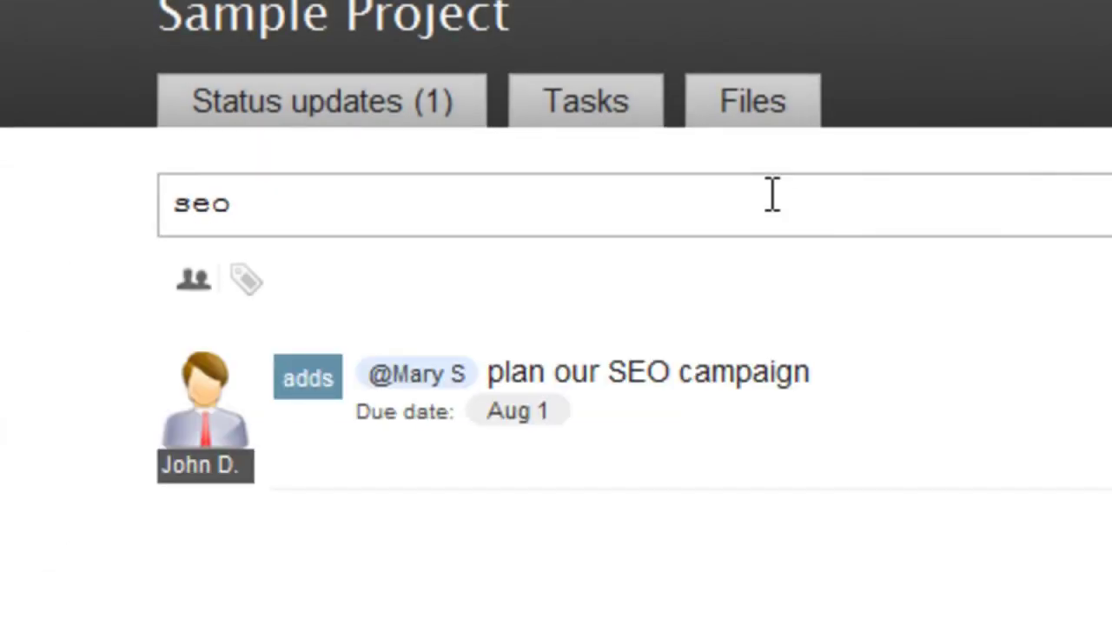
double_click(772, 194)
key("BackSpace")
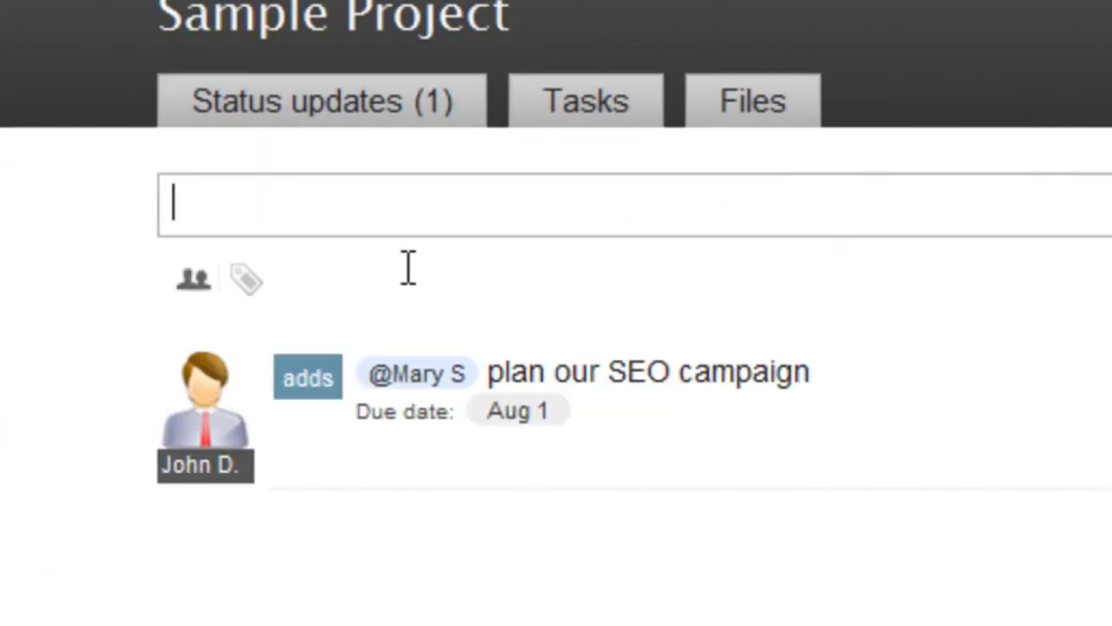
left_click(245, 300)
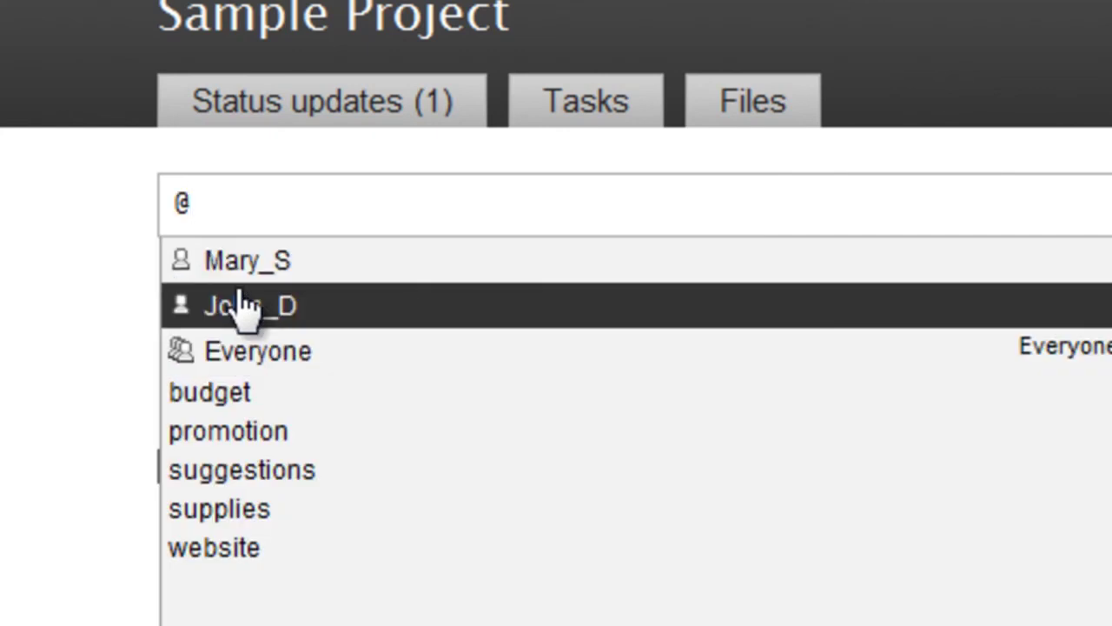
left_click(249, 407)
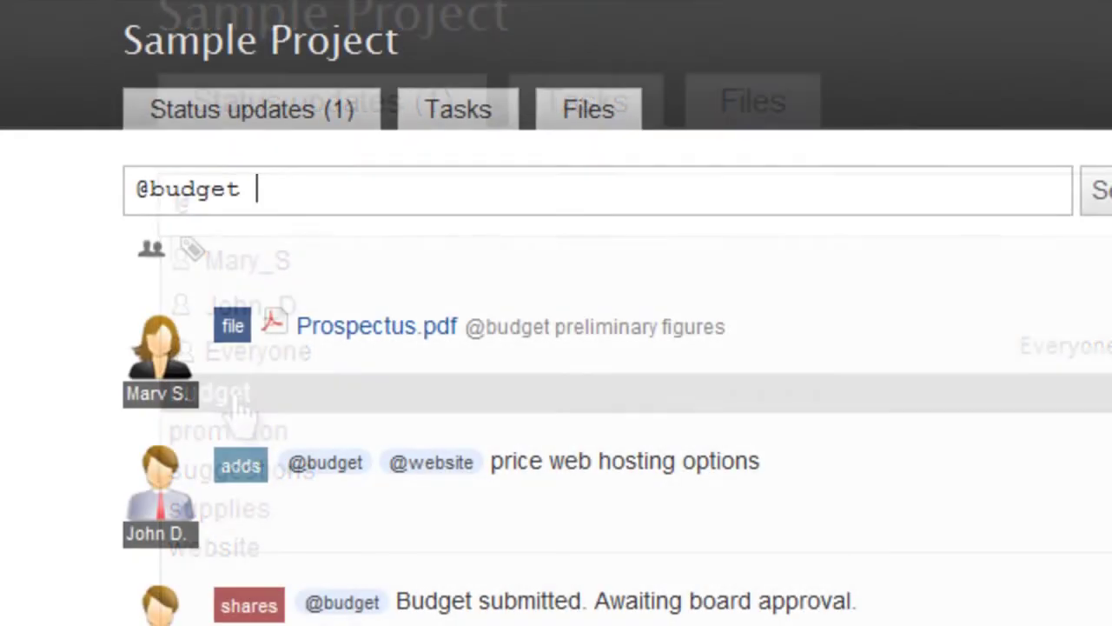